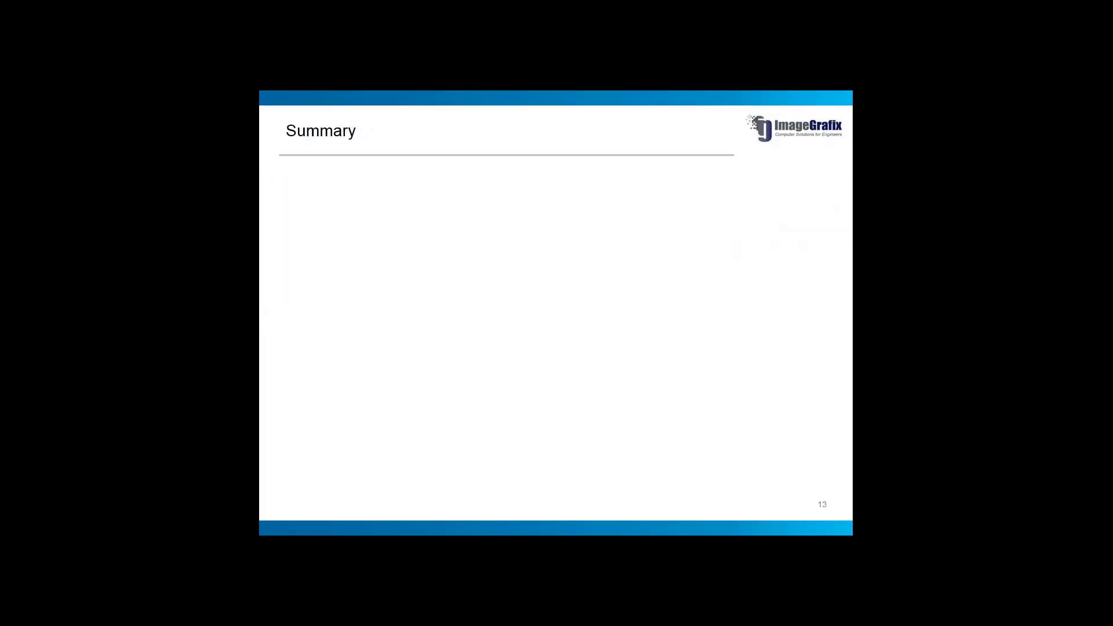
- Leave the slide show and switch to AutoCAD with the Plant.dwg piping model
key(Left)
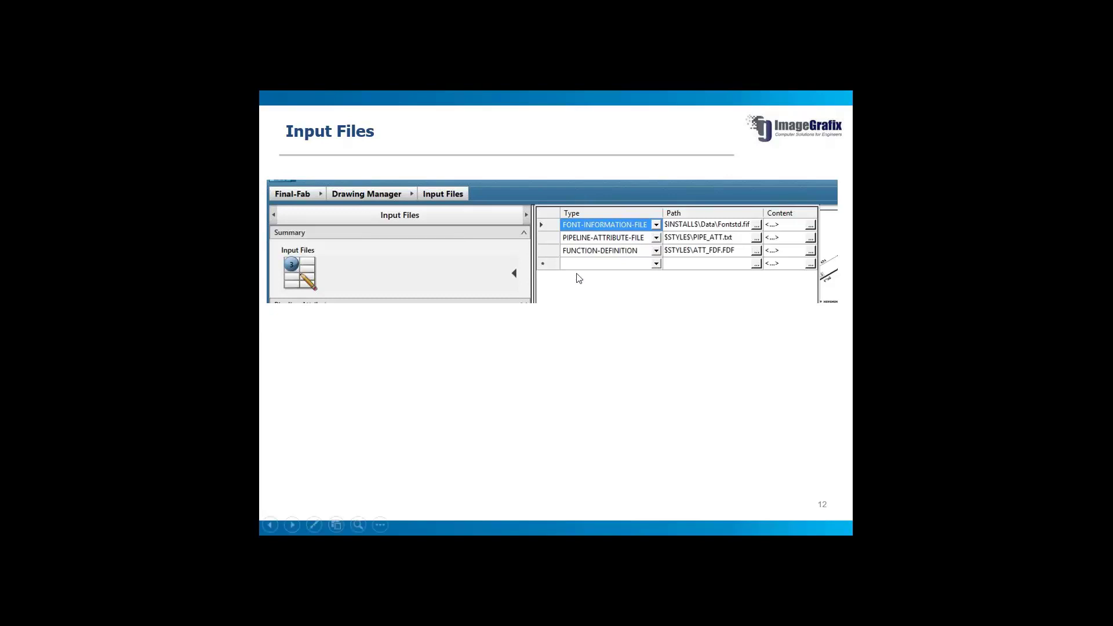
key(alt+Tab)
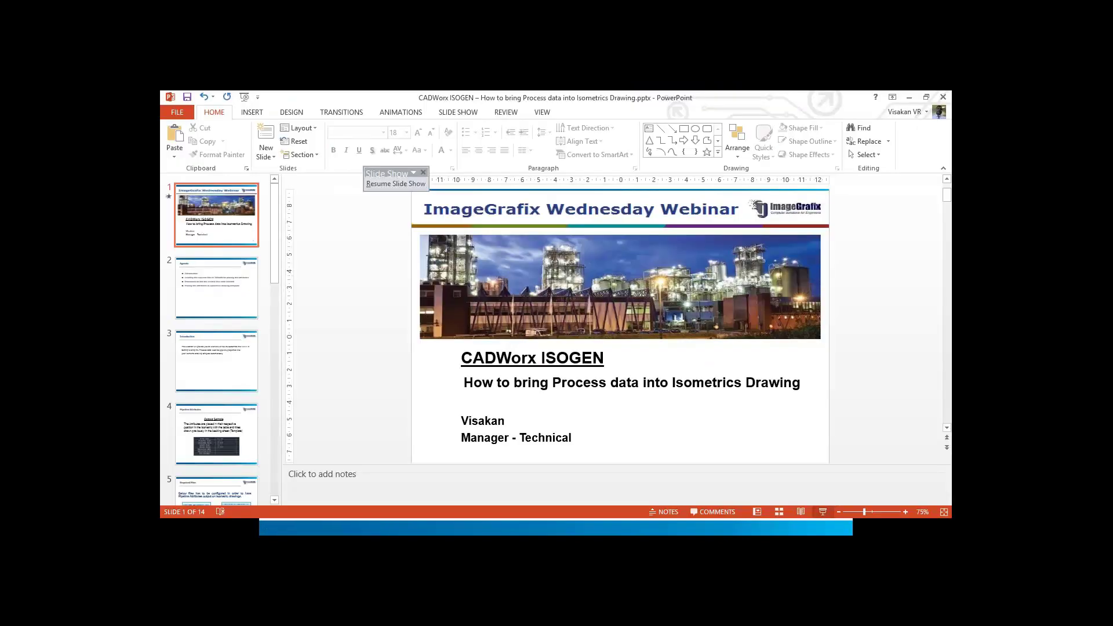
double_click(629, 96)
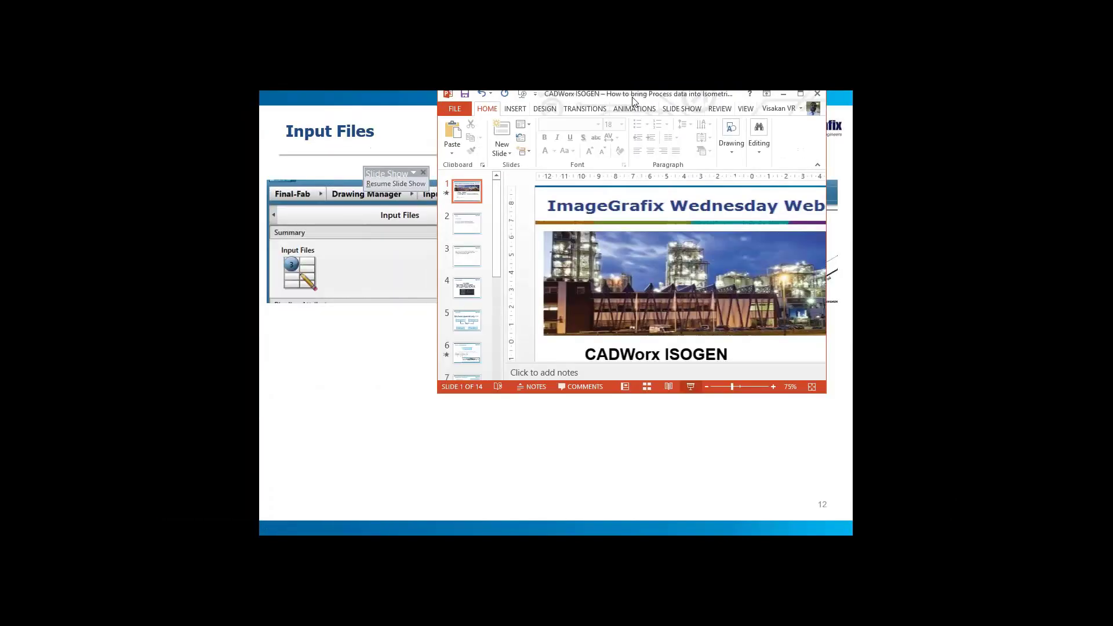
double_click(605, 99)
key(alt+Tab)
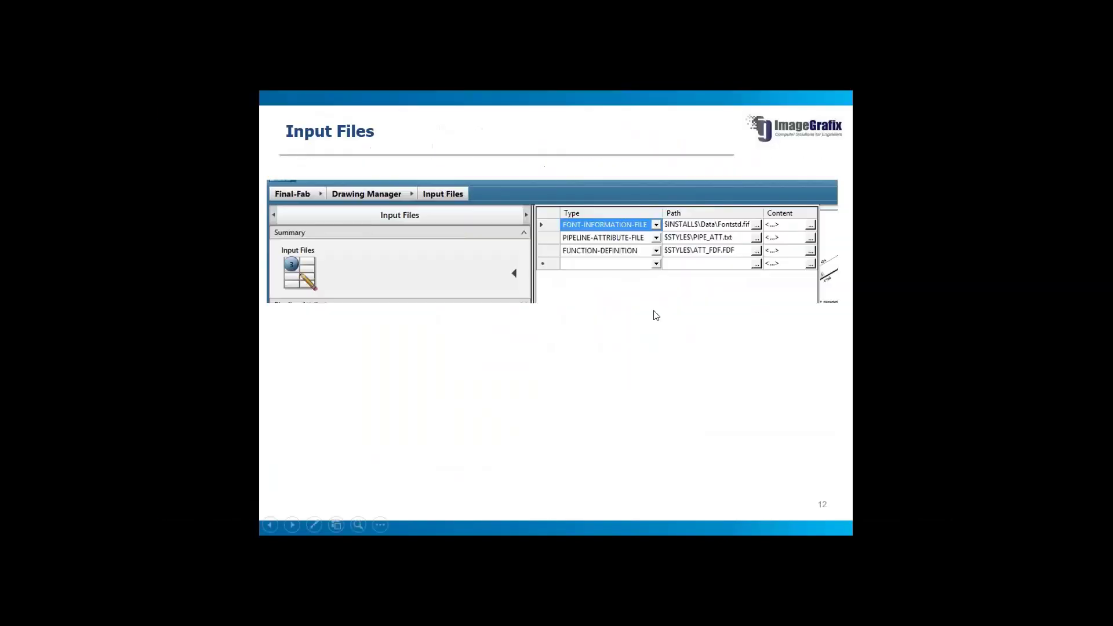
click(735, 389)
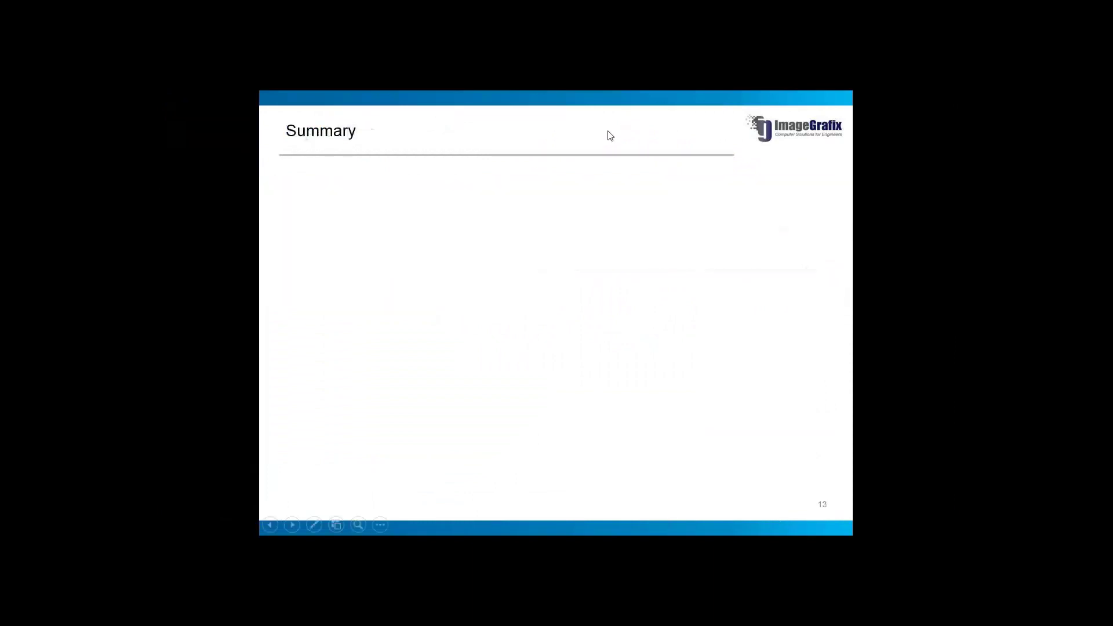
key(alt+Tab)
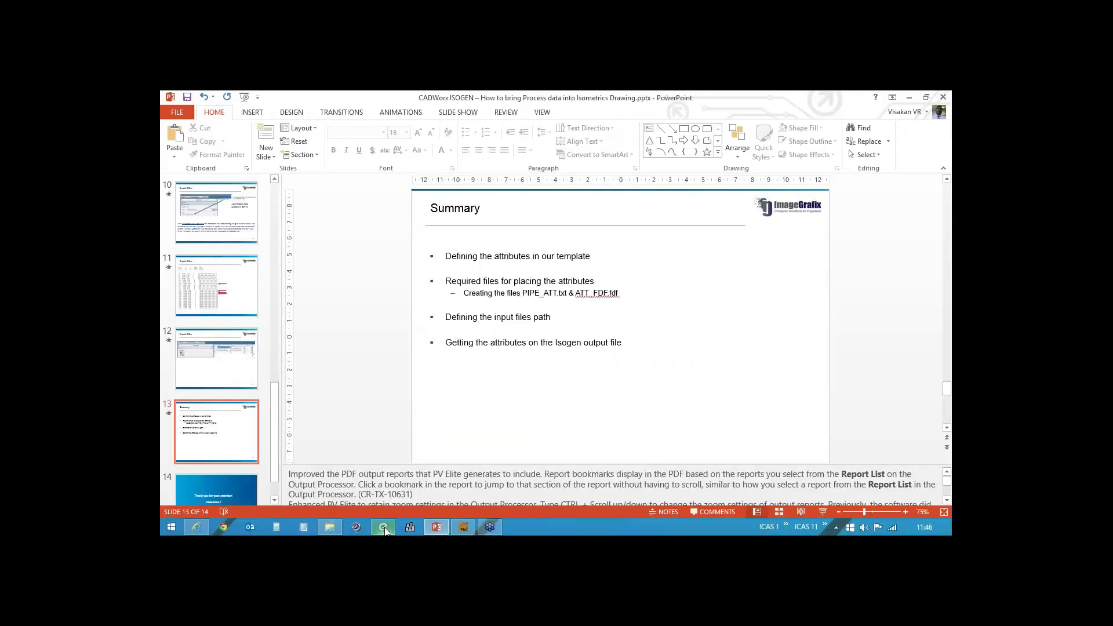
click(463, 527)
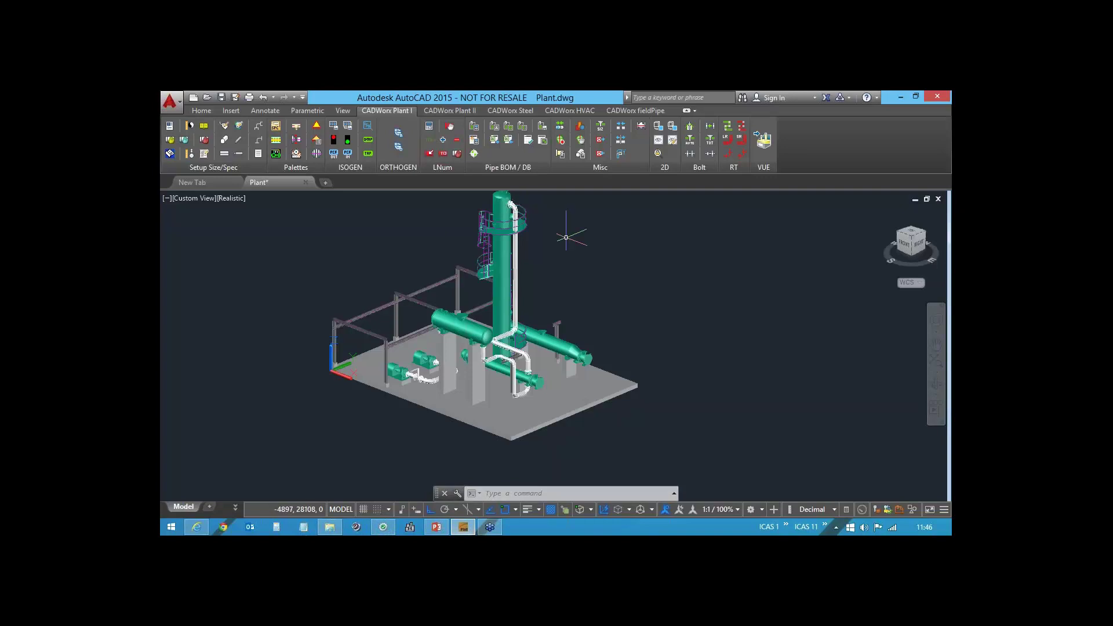
- Check the plant model's line numbers in CADWorx Line View and close the view
mouse_move(542, 351)
shift+middle_down()
mouse_move(490, 354)
mouse_move(548, 354)
shift+middle_up()
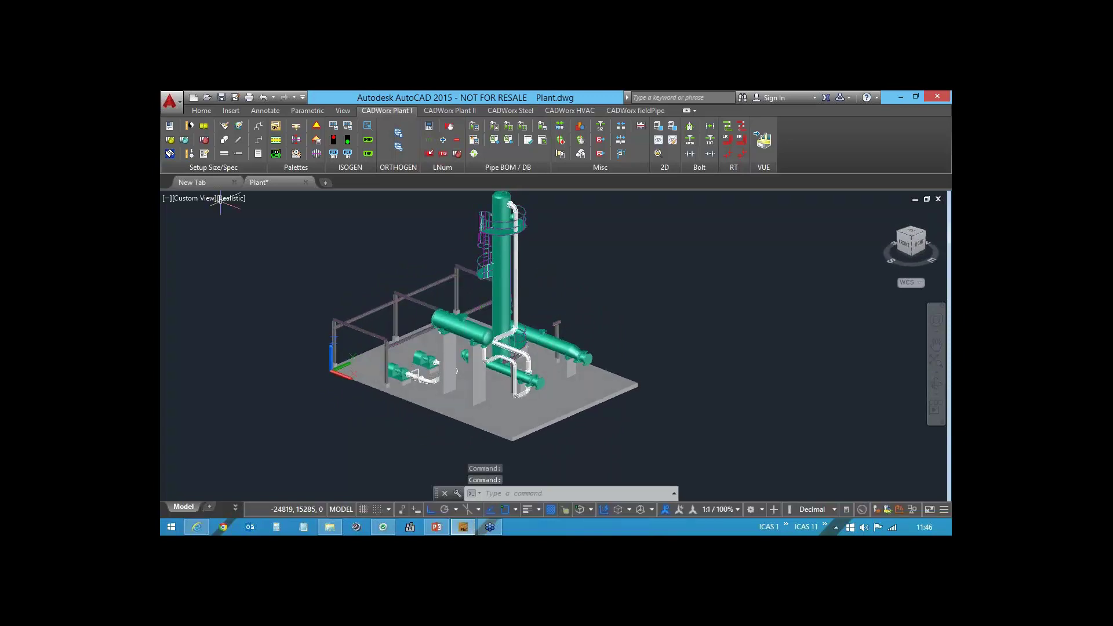
click(296, 126)
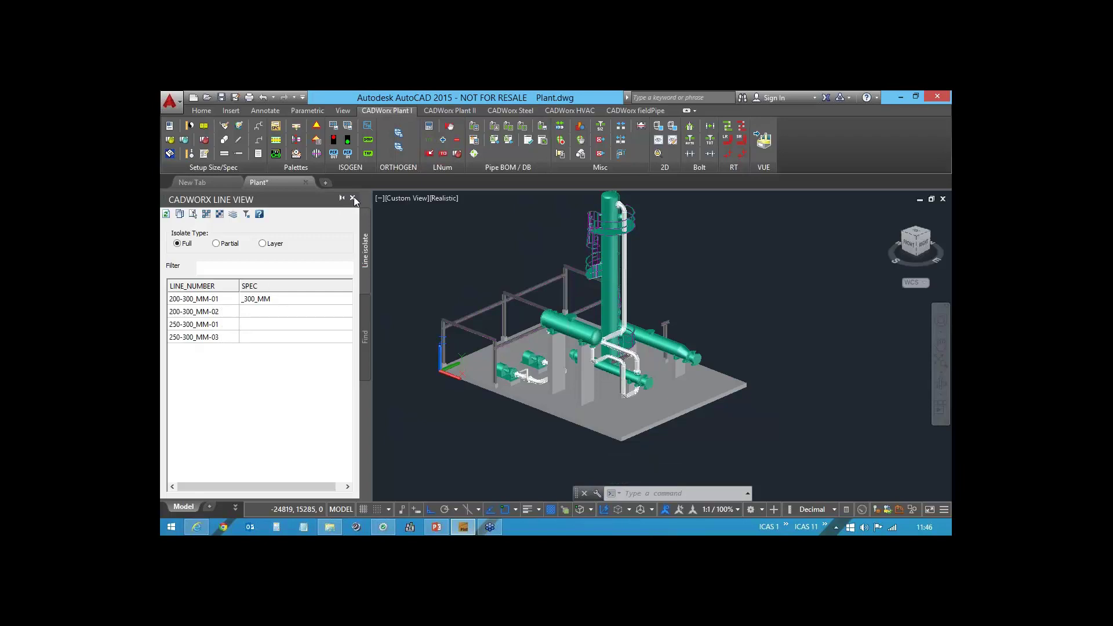
click(355, 201)
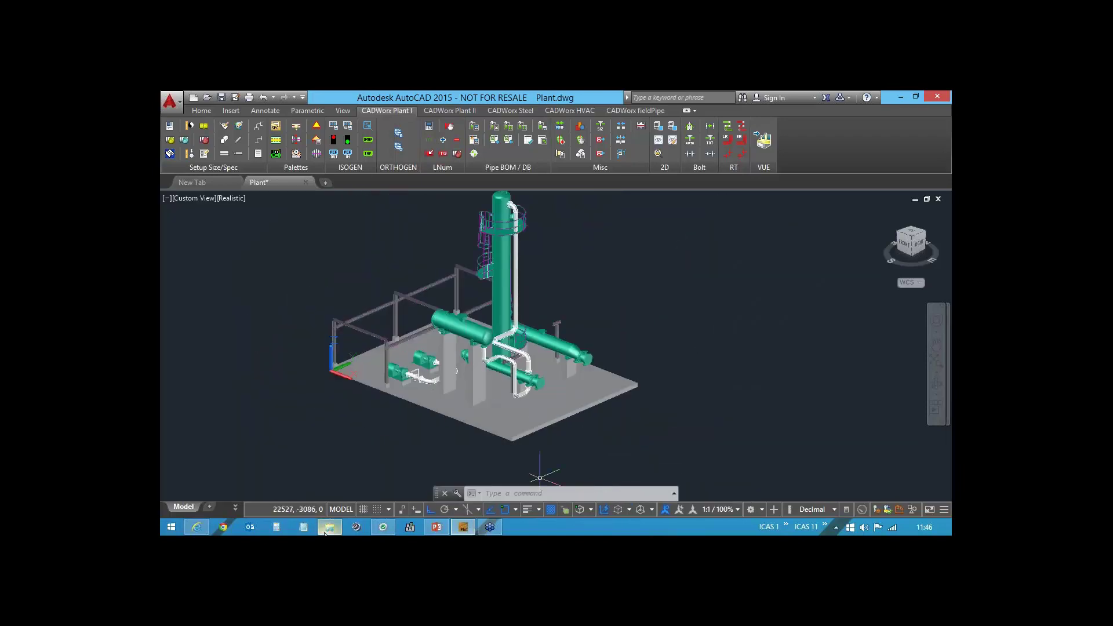
- Switch to the Webinar 190815 folder, open PIPE_ATT.txt in Notepad and review its attribute heading row
click(325, 532)
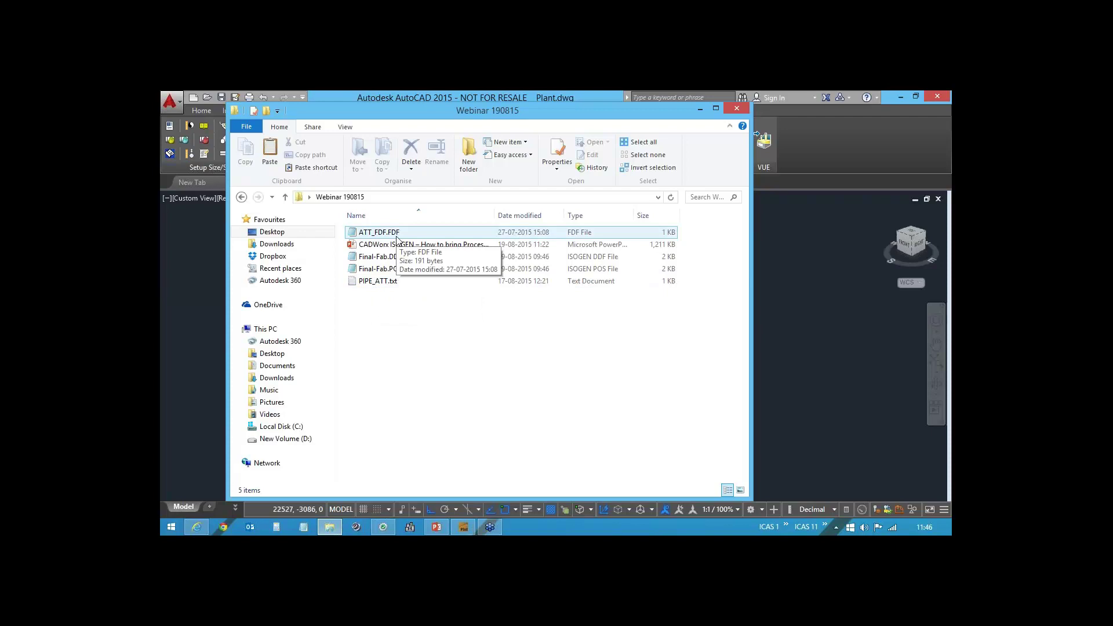
double_click(385, 283)
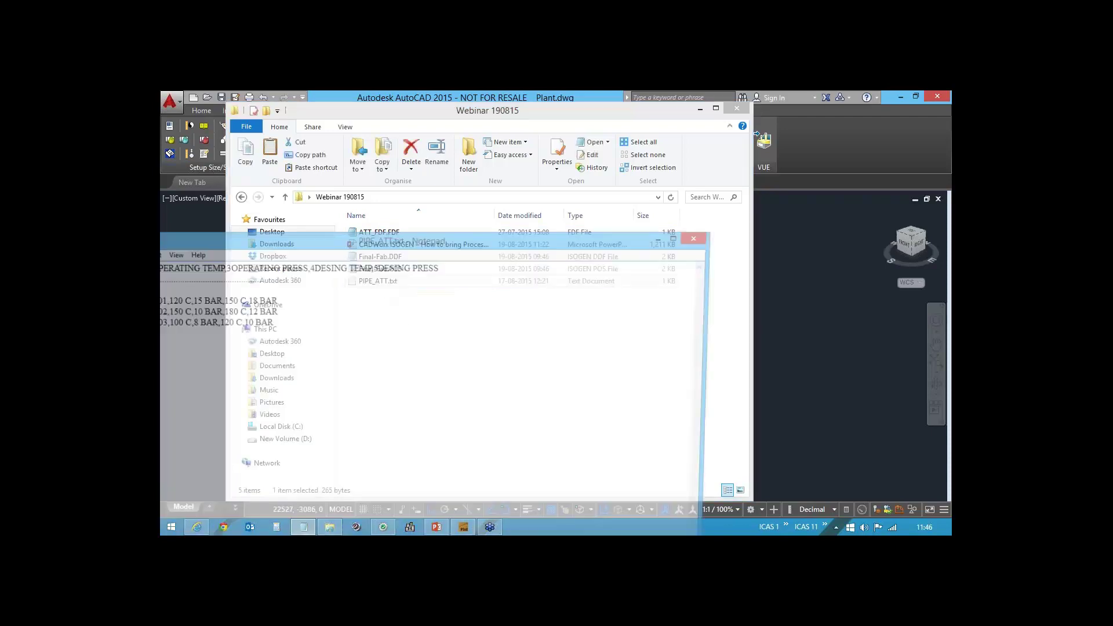
drag(390, 234, 542, 172)
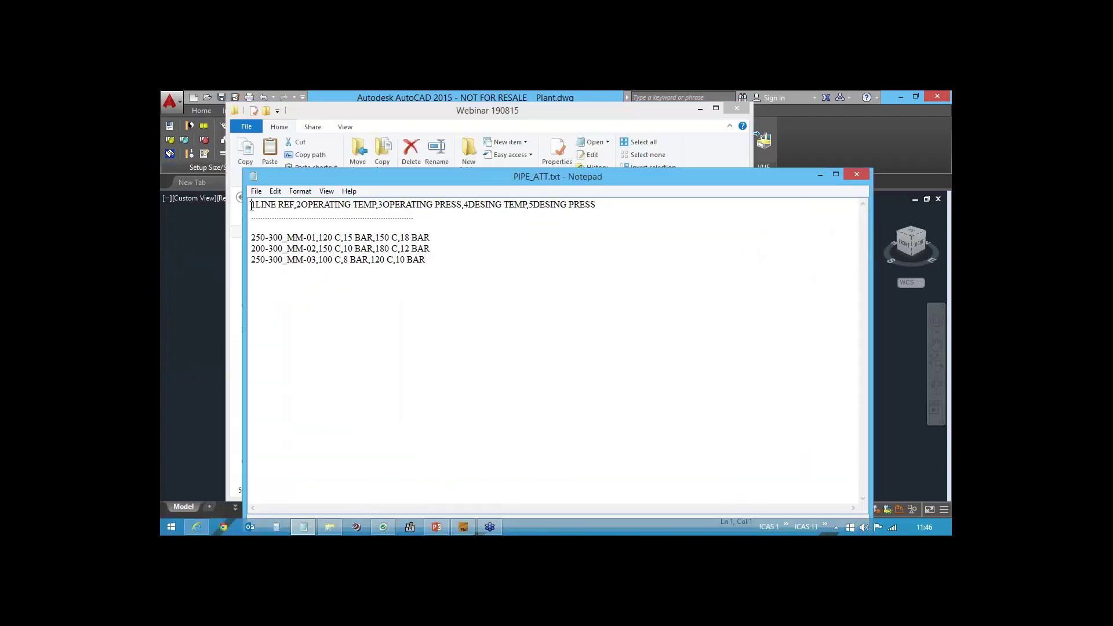
drag(252, 204, 603, 207)
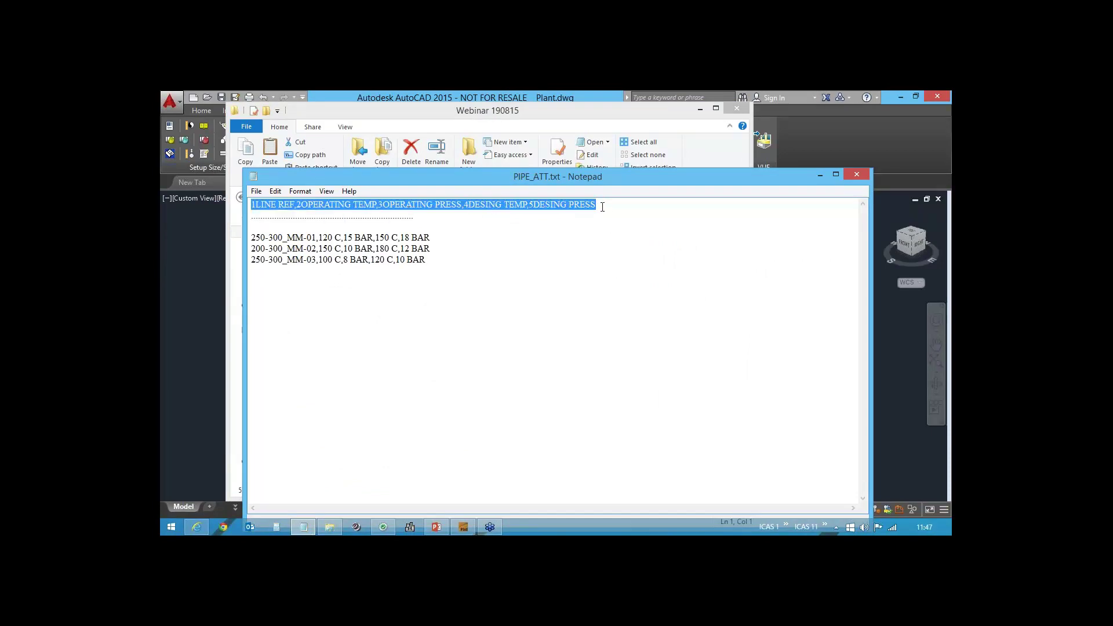
click(602, 207)
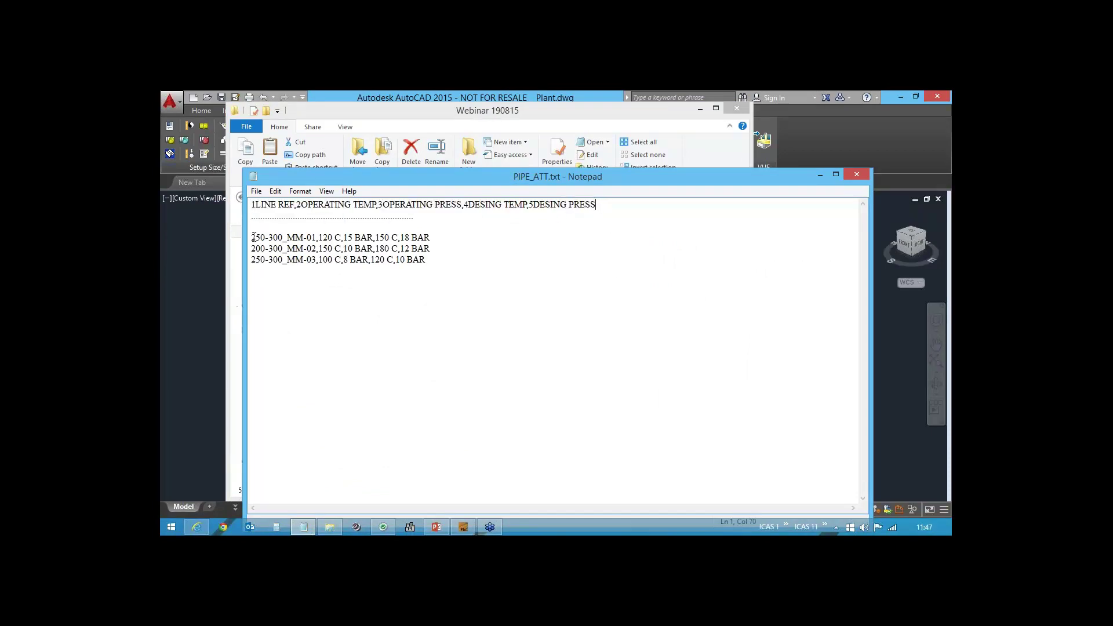
- Examine the first pipeline's data row in PIPE_ATT.txt, focusing on its line reference 250-300_MM-01
drag(254, 237, 397, 235)
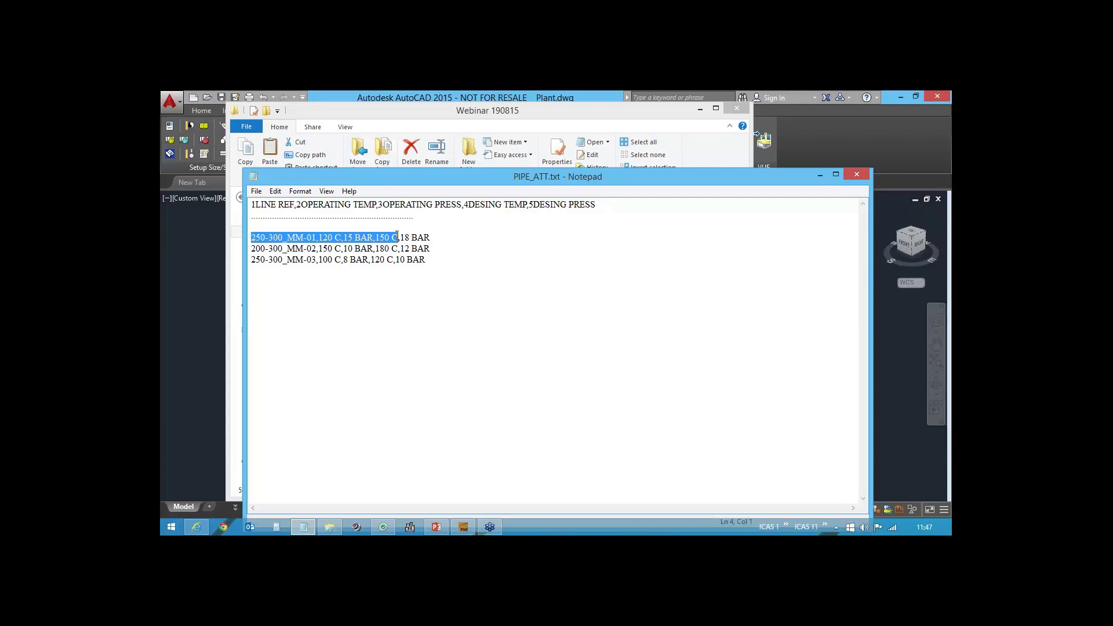
click(286, 240)
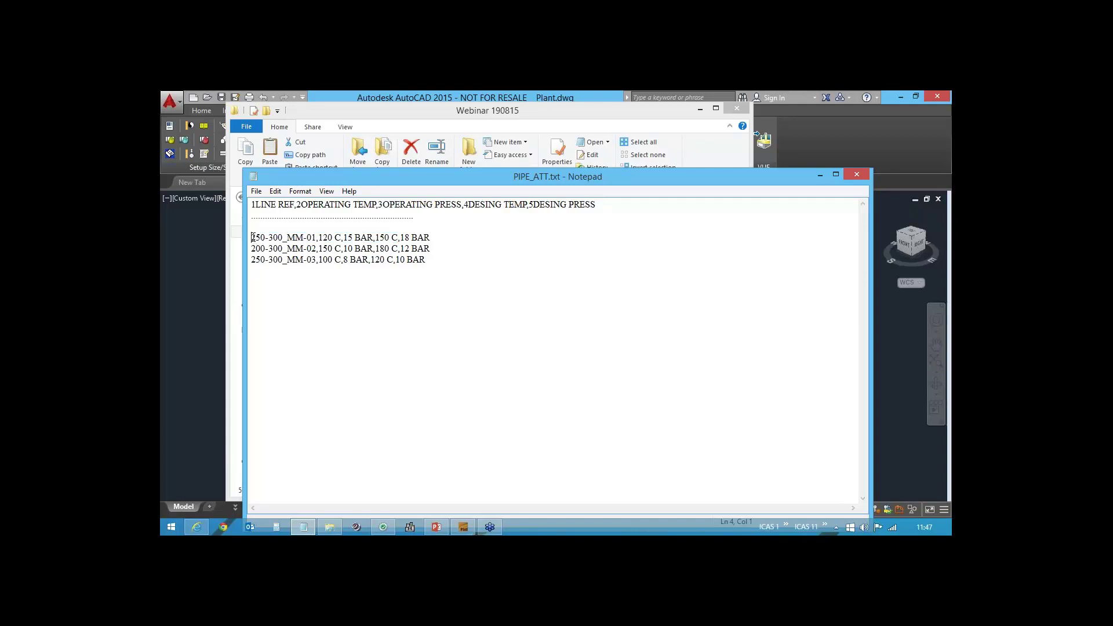
drag(253, 237, 315, 241)
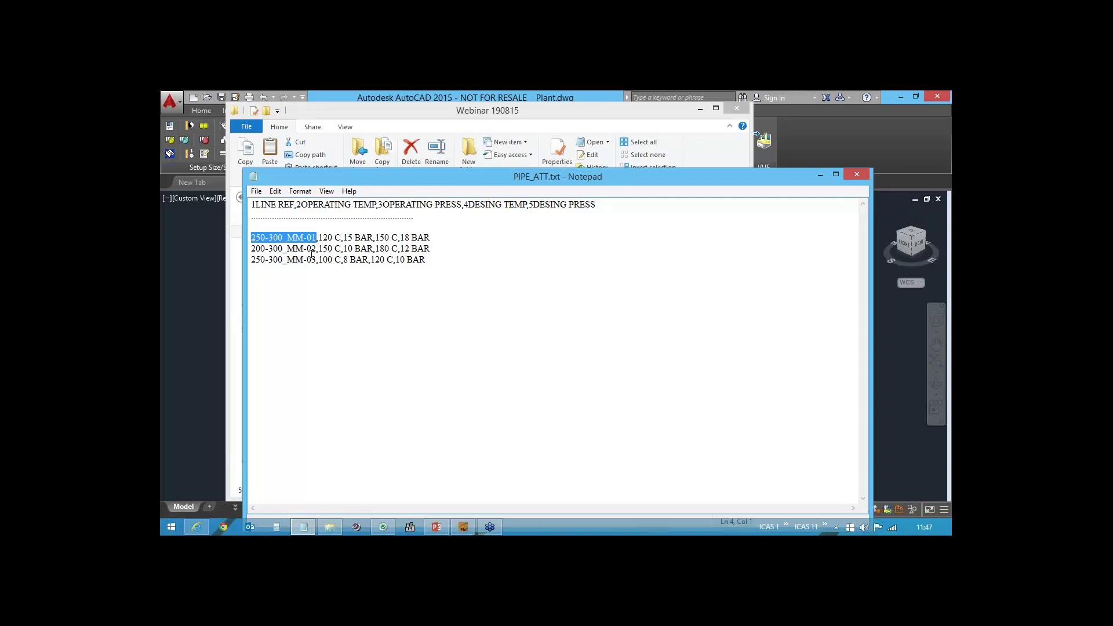
click(259, 238)
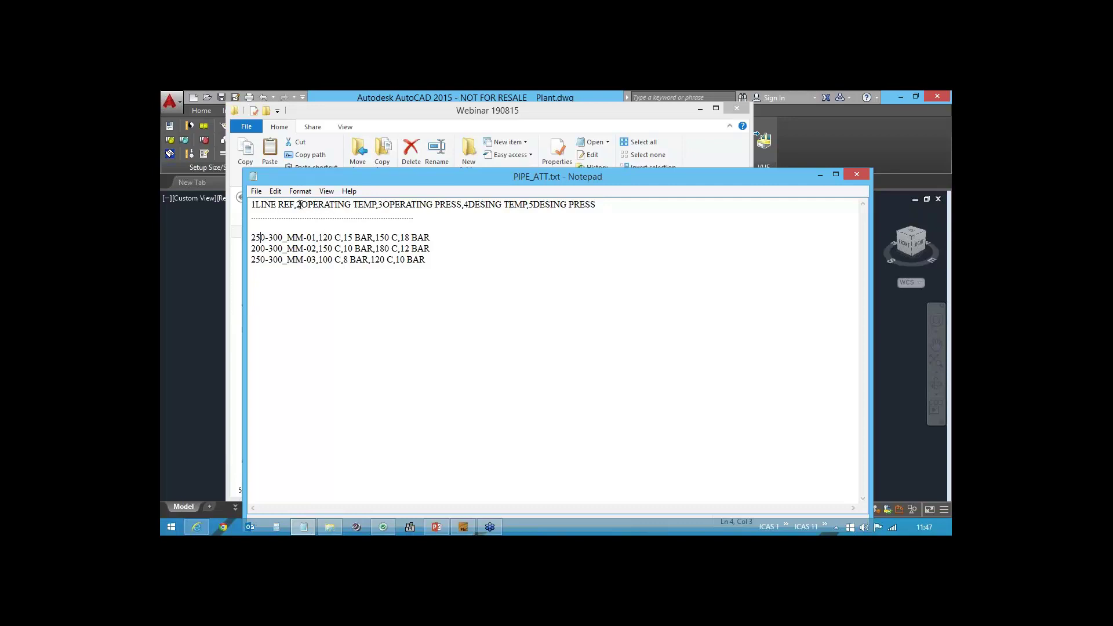
- Match the operating temperature and pressure headings to the first line's values, check the design temperature heading, and close PIPE_ATT.txt
drag(299, 204, 378, 205)
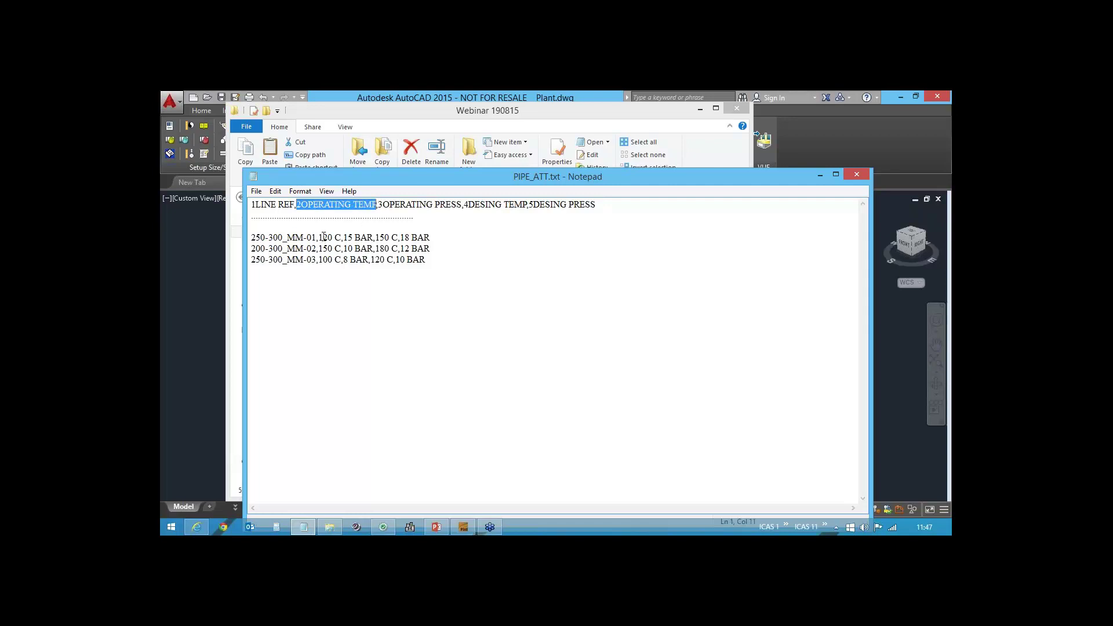
drag(319, 237, 342, 238)
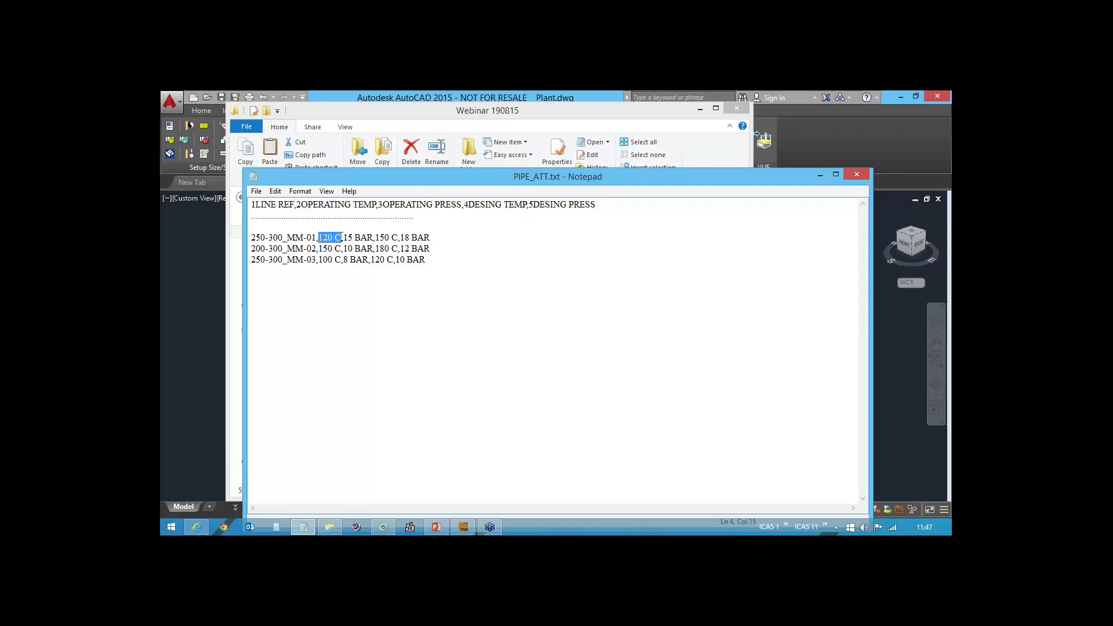
drag(378, 205, 459, 207)
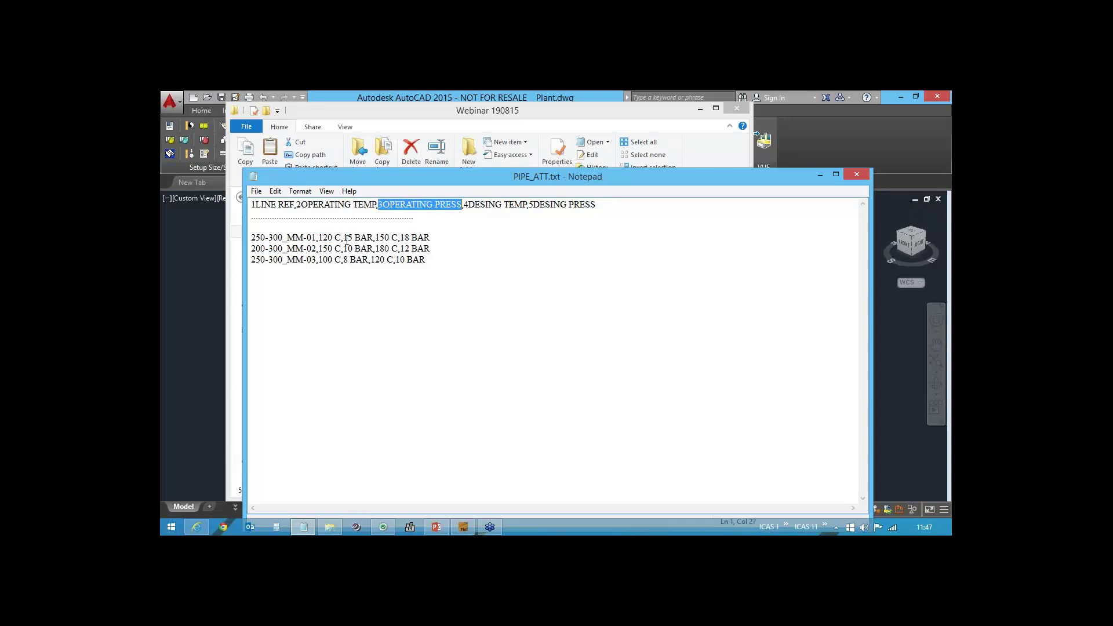
drag(345, 238, 368, 237)
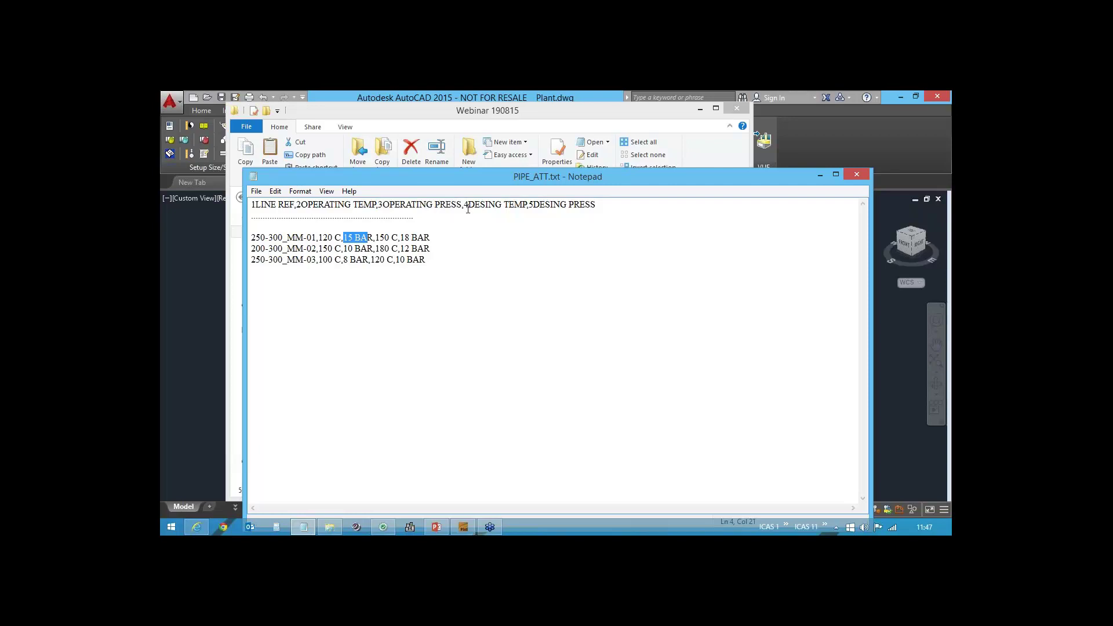
drag(468, 206, 524, 205)
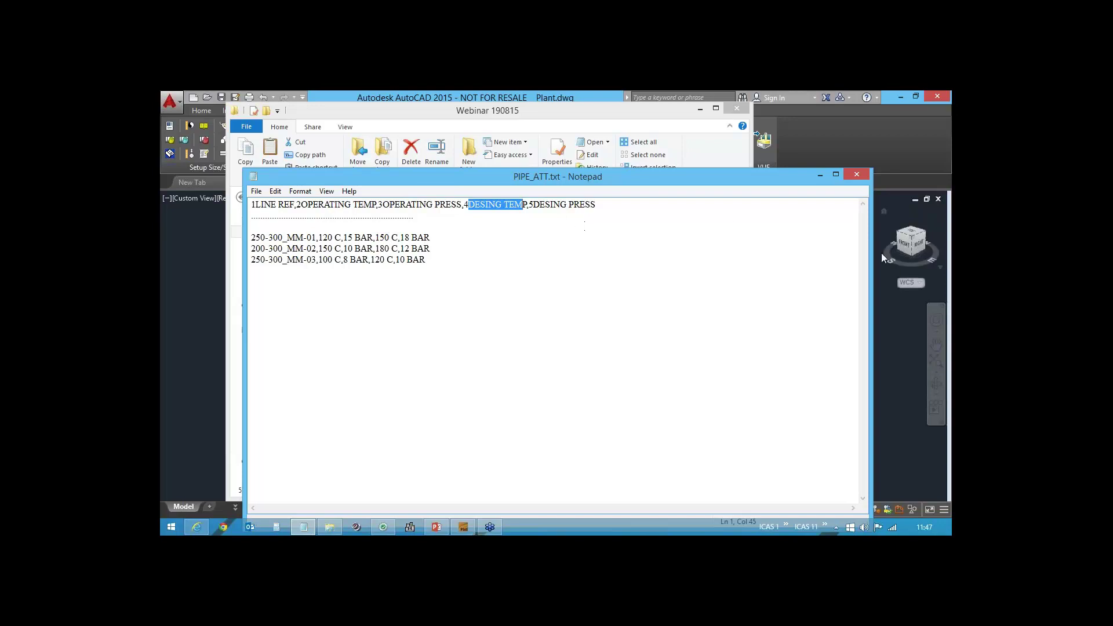
click(888, 133)
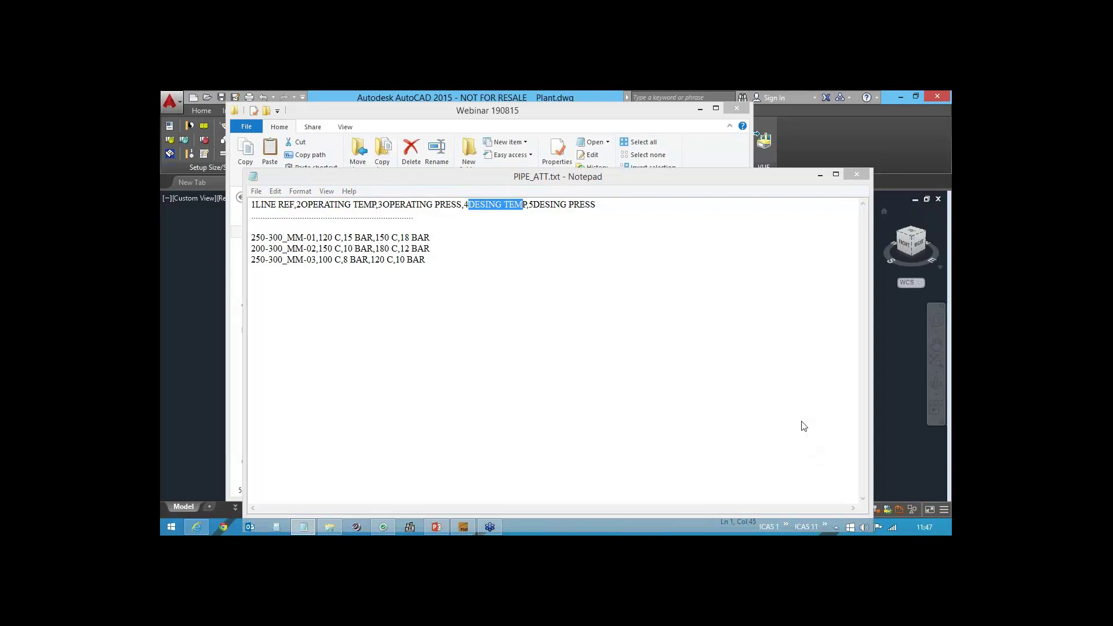
click(858, 174)
- Open ATT_FDF.FDF, review the attribute numbers assigned to the line reference, temperatures and pressures, and close the file
double_click(384, 233)
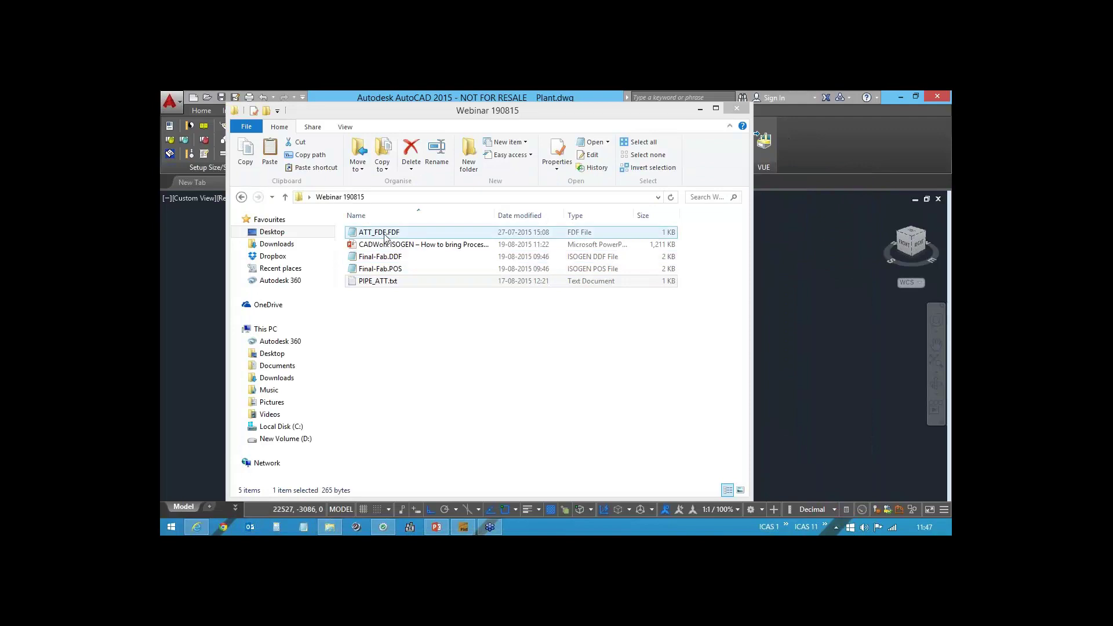
click(419, 312)
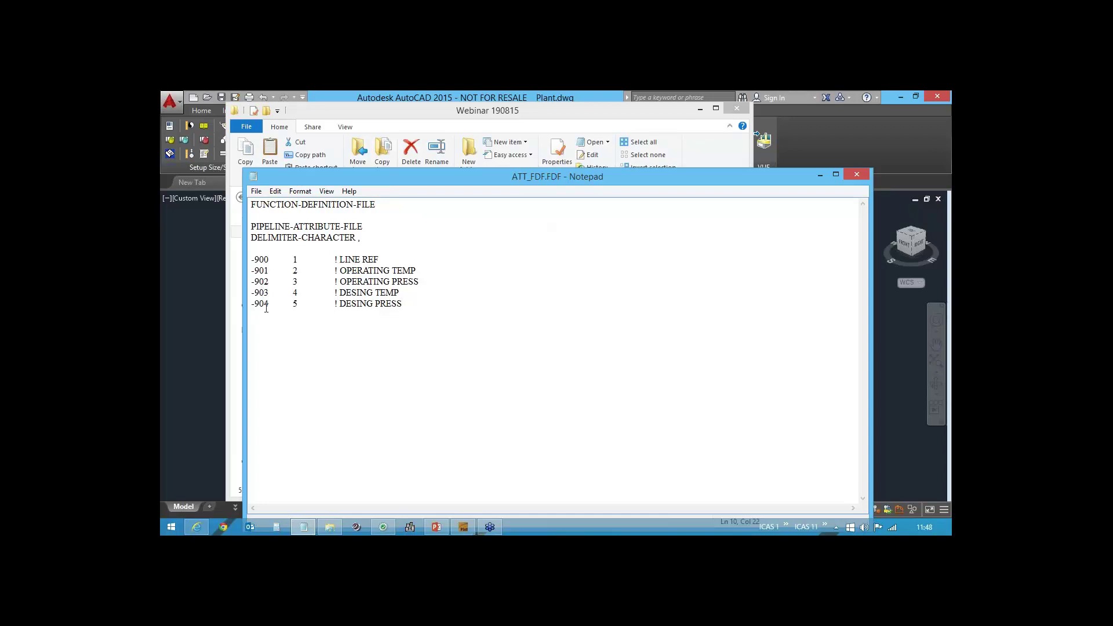
drag(339, 258, 413, 307)
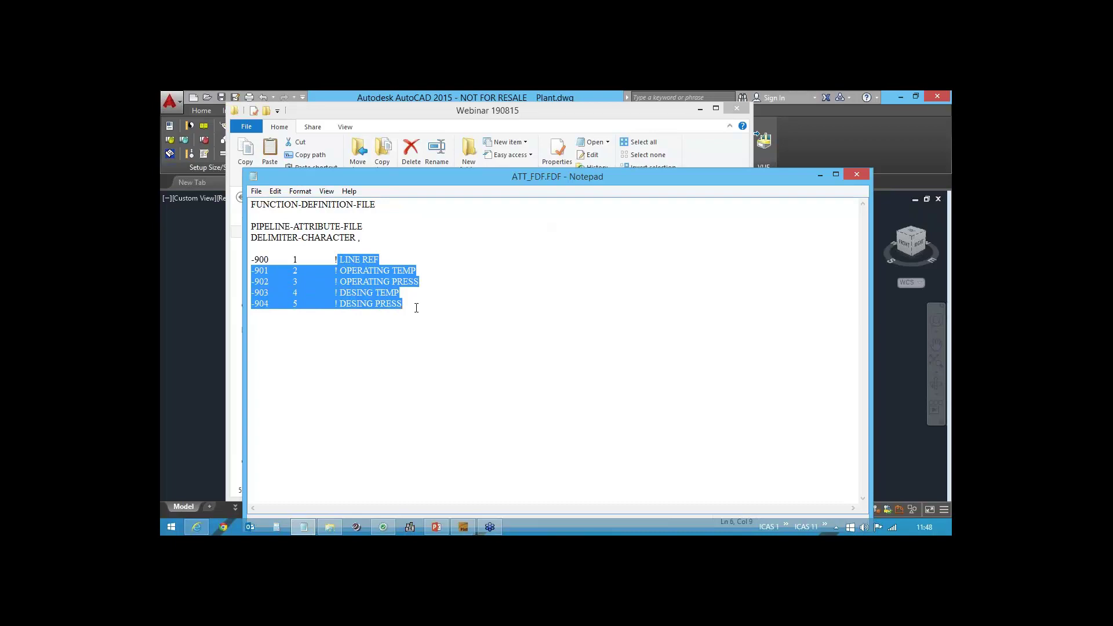
click(415, 309)
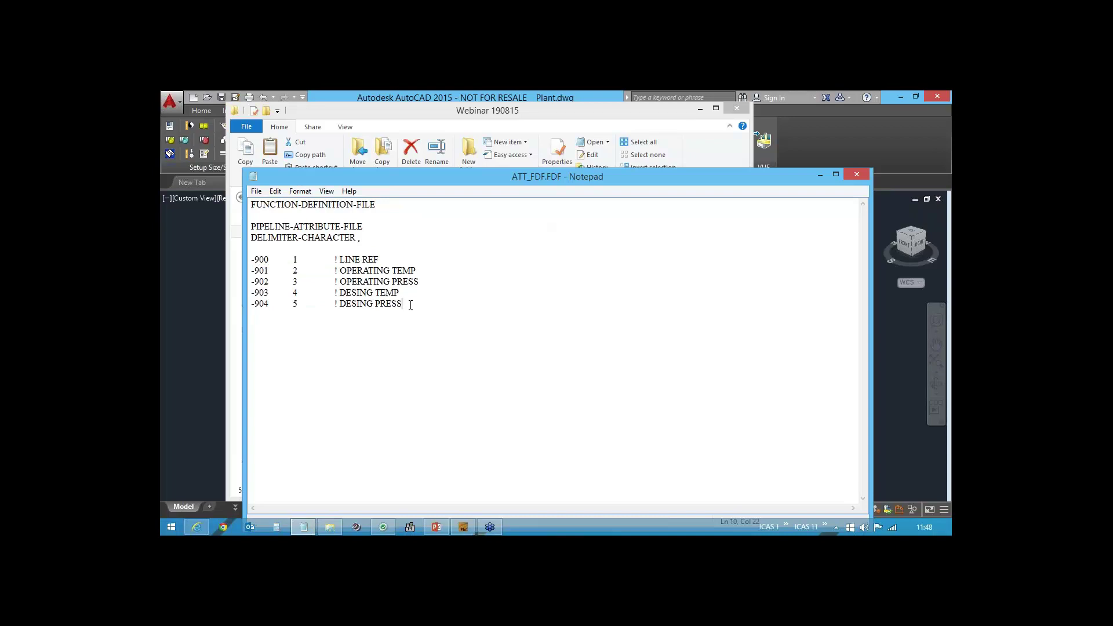
click(848, 176)
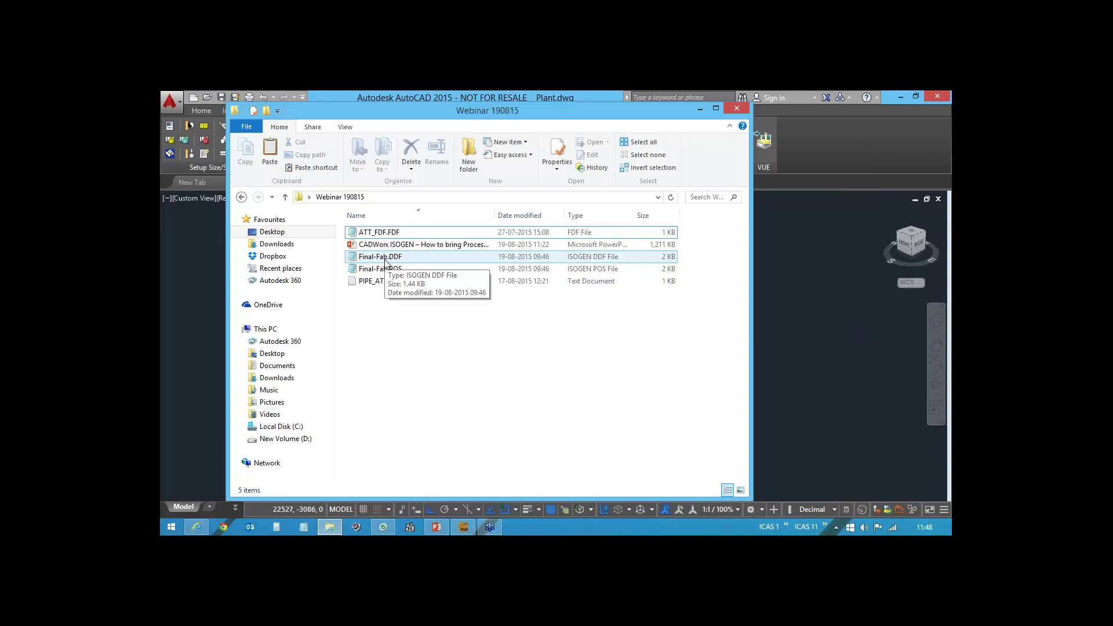
- Open Final-Fab.DDF, examine the FULL-REFERENCE -900 line under PIPELINE-REFERENCE-LOCATION-DEFINITION, and close the file
double_click(385, 261)
drag(409, 180, 411, 138)
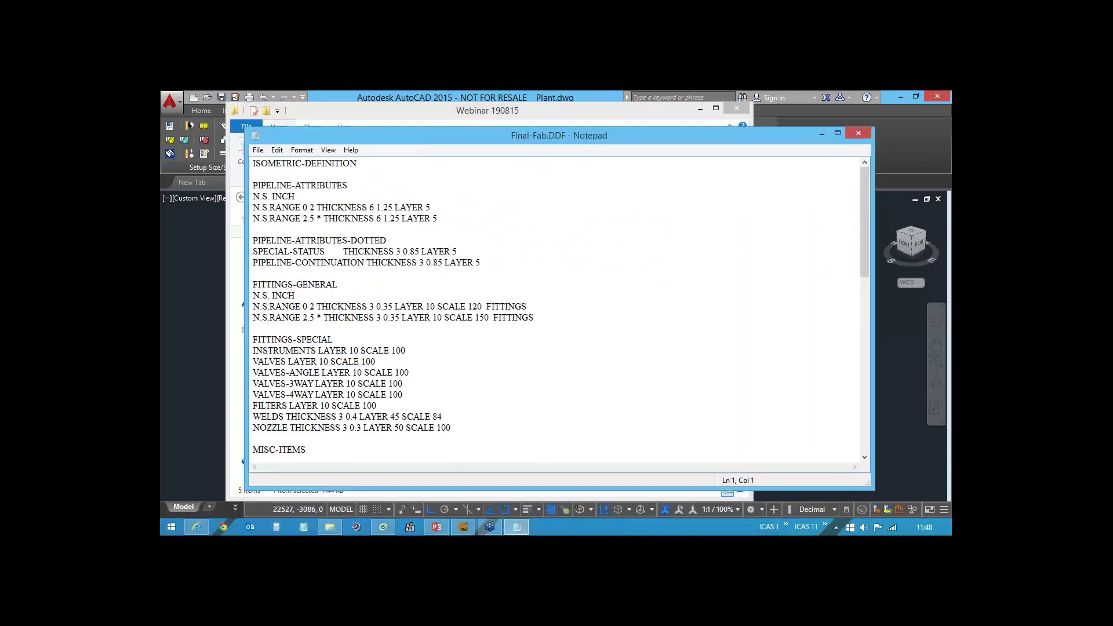
click(396, 372)
scroll(402, 374, down, 14)
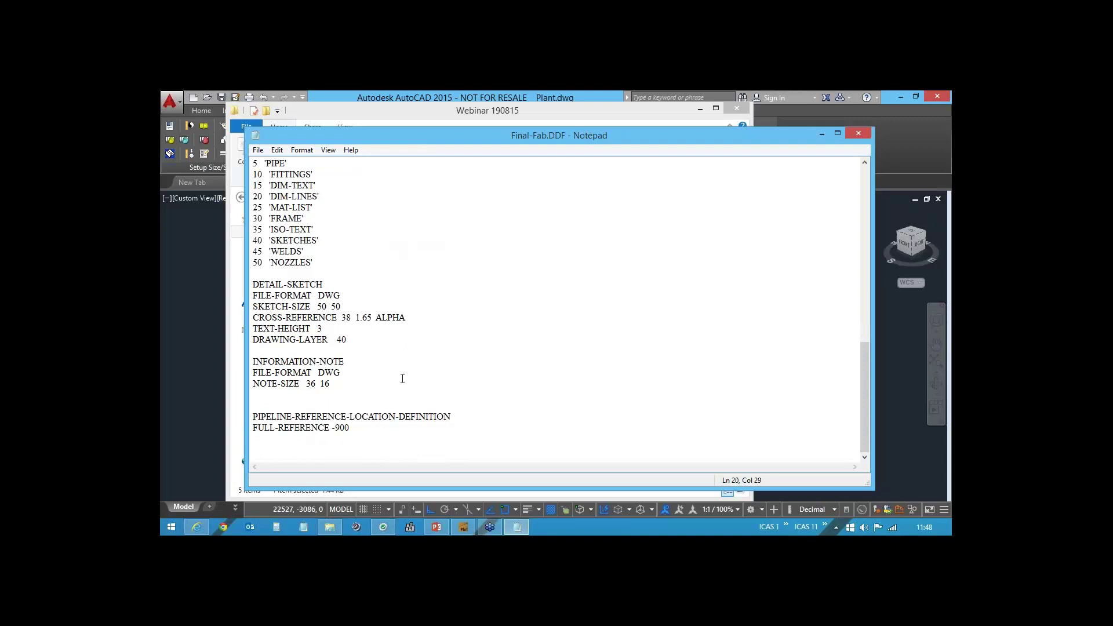
drag(360, 428, 251, 429)
click(360, 428)
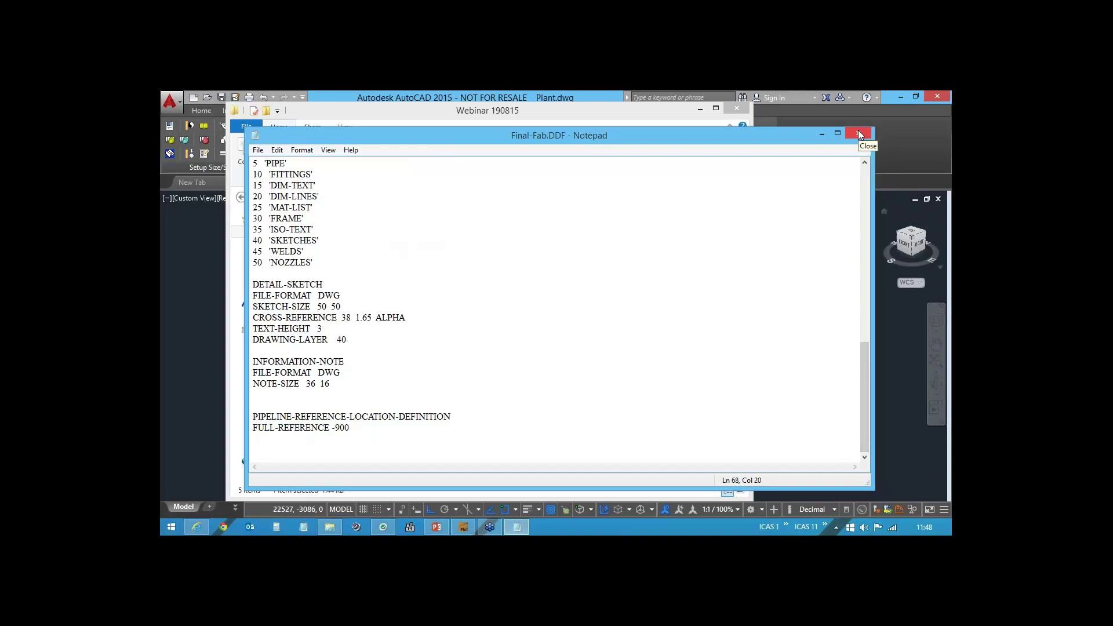
scroll(369, 306, up, 14)
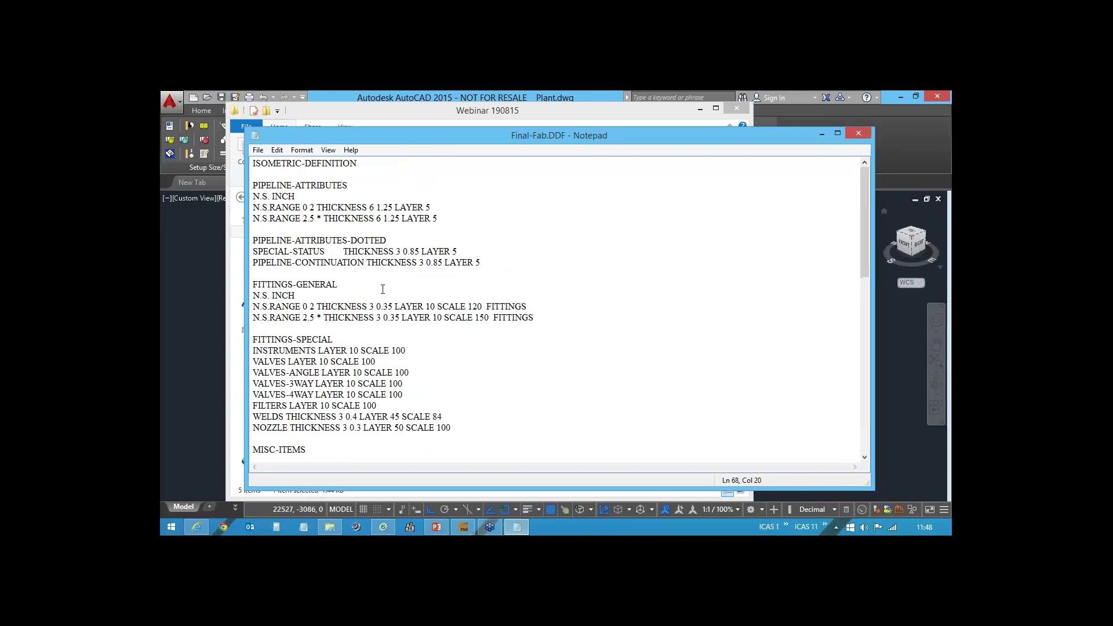
click(857, 134)
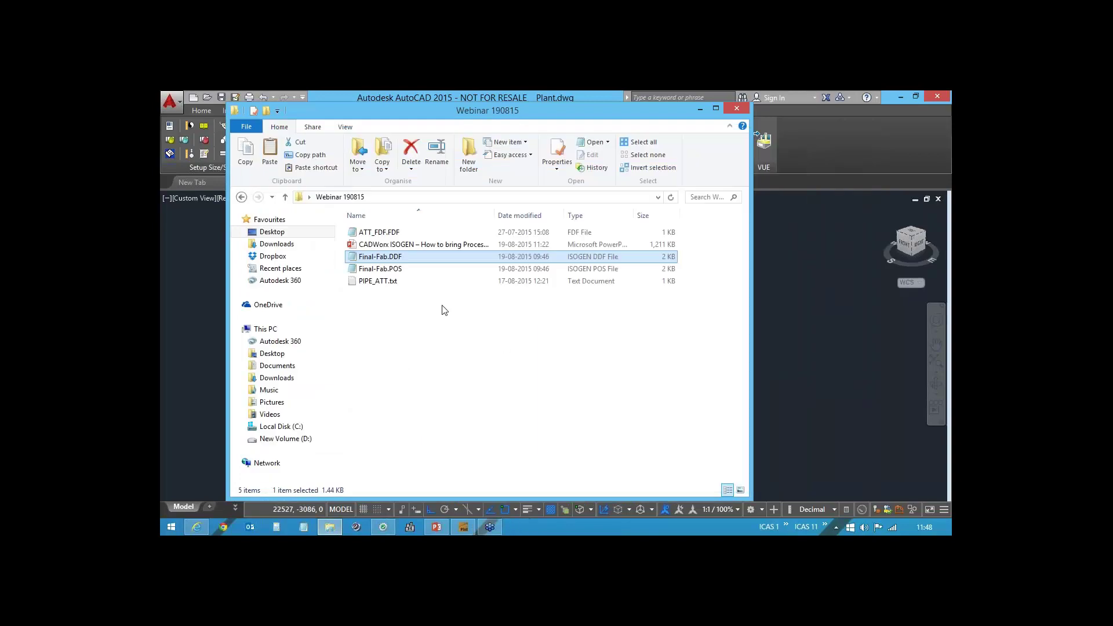
- Open Final-Fab.POS, review the X and Y positions and character heights listed per text ID, and close the file
double_click(385, 269)
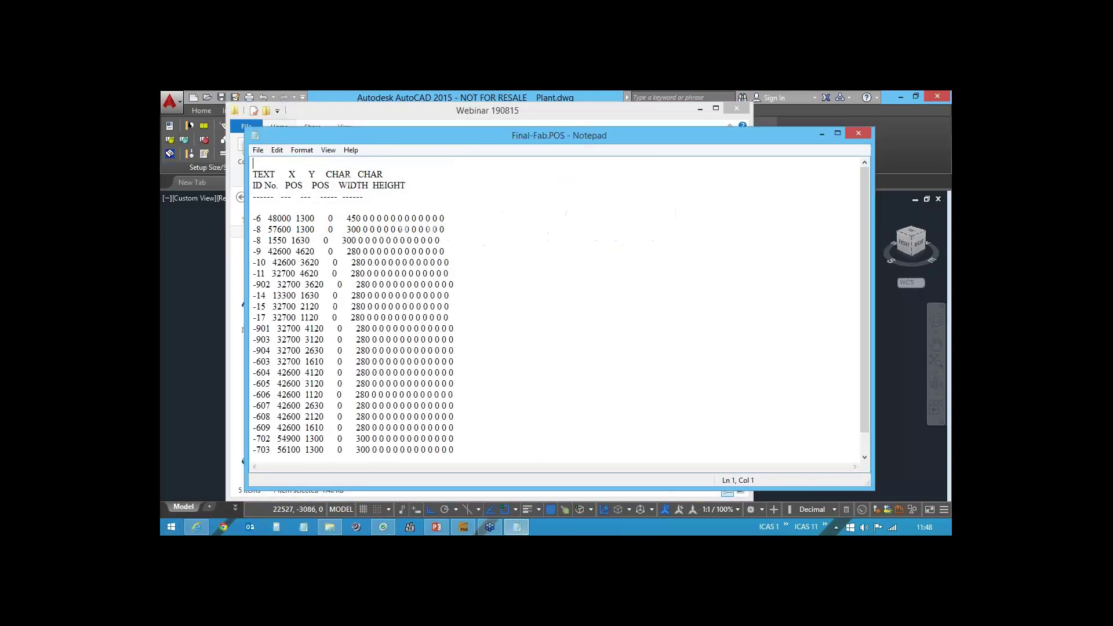
scroll(340, 319, down, 1)
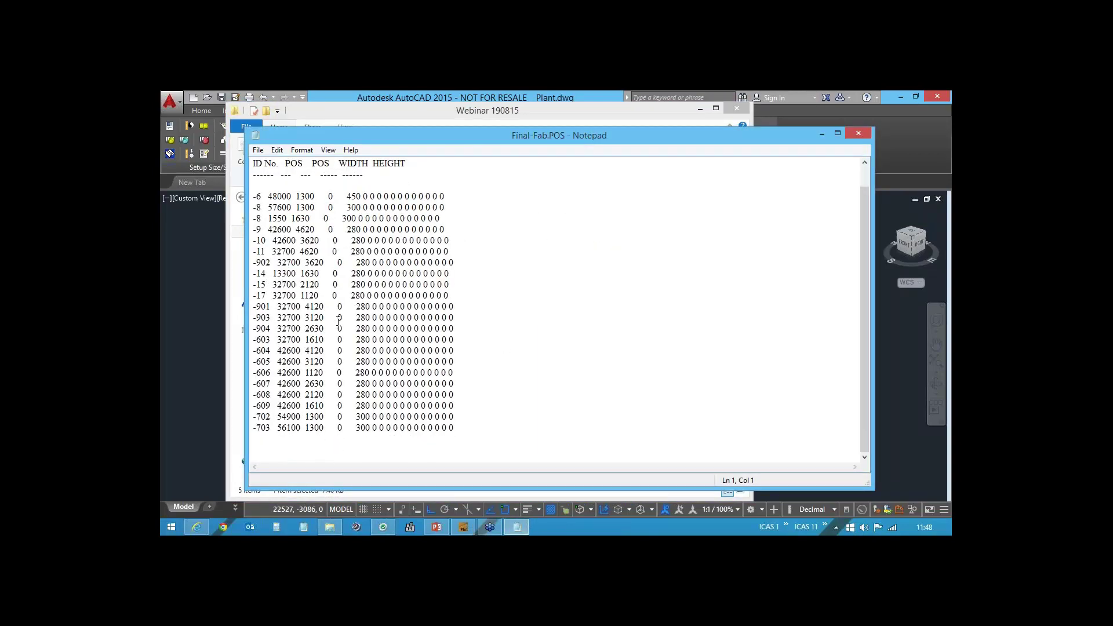
scroll(339, 321, up, 1)
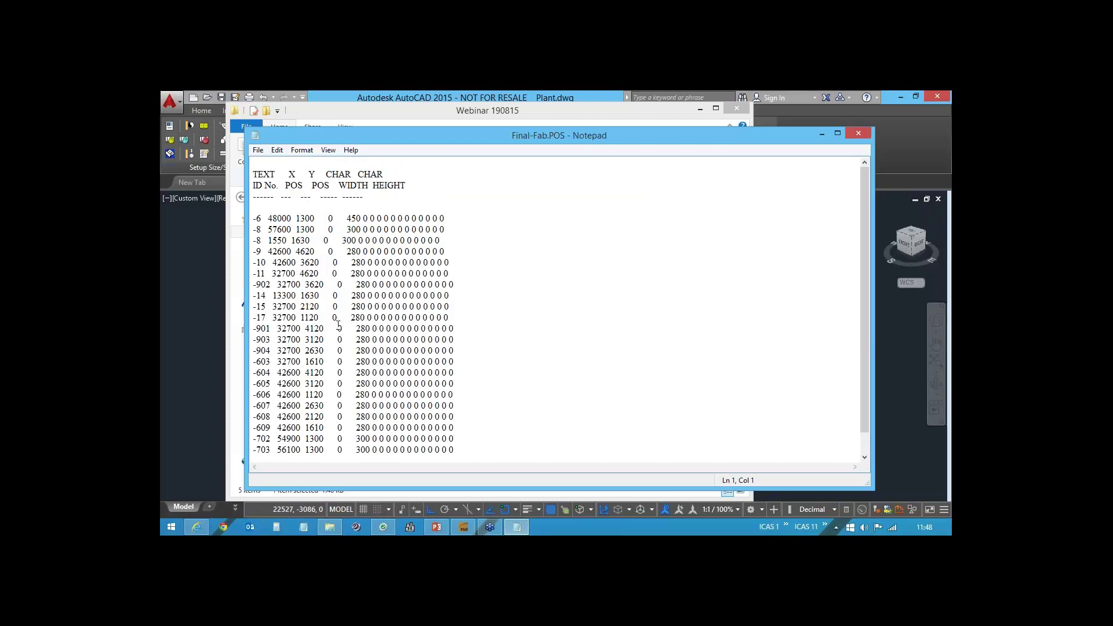
scroll(339, 324, down, 1)
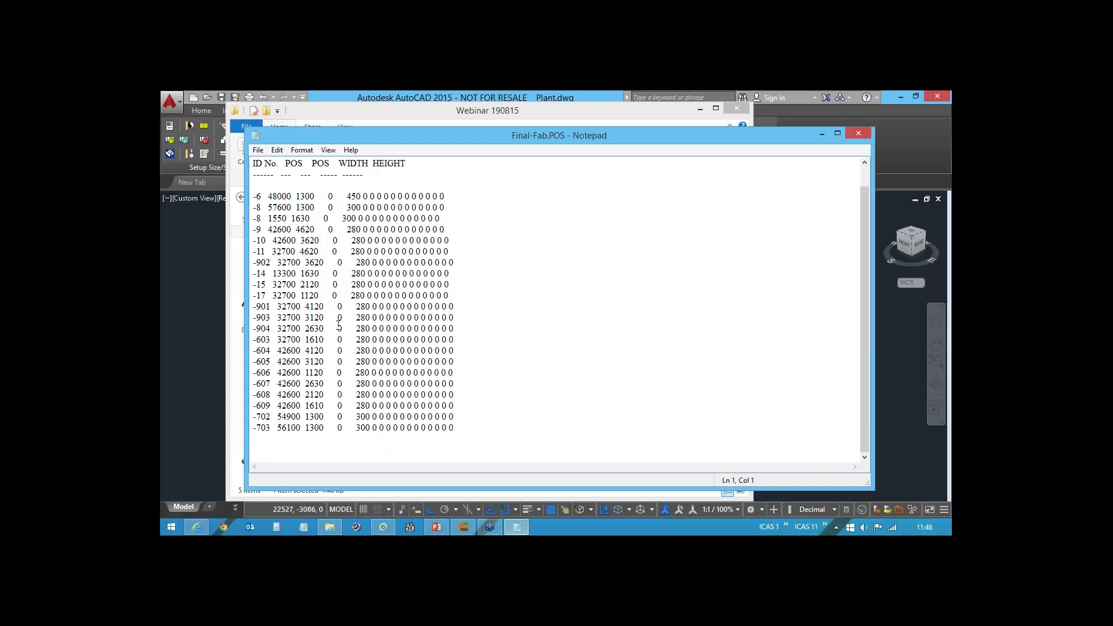
click(858, 135)
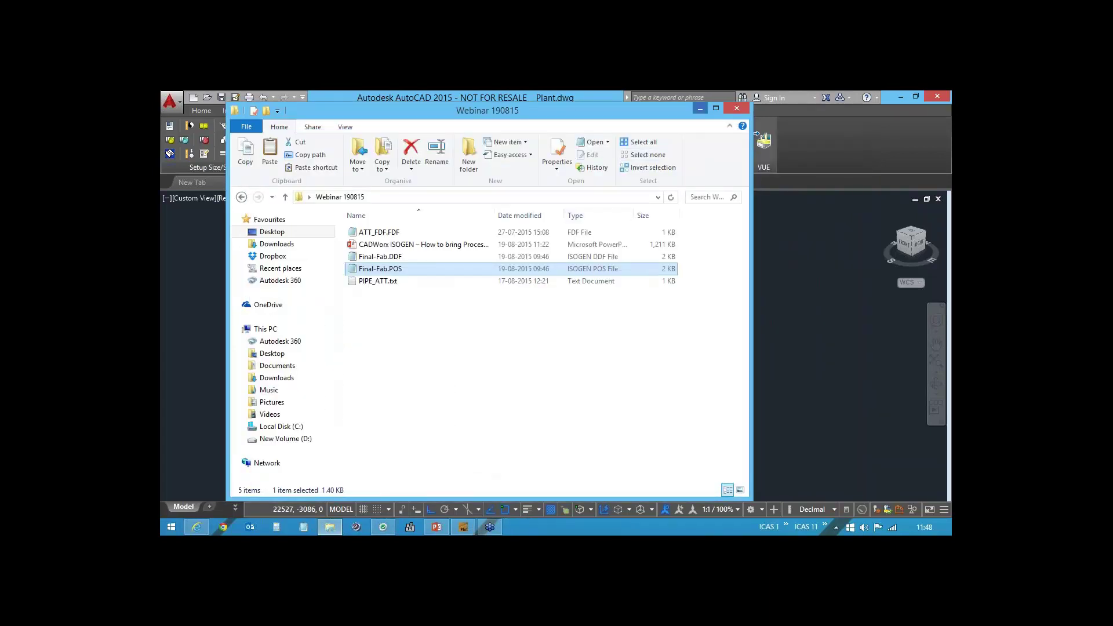
- Browse to C:\ISO\ISO_TEST\Final-Fab to view the style's files, and put the folder window away
click(276, 426)
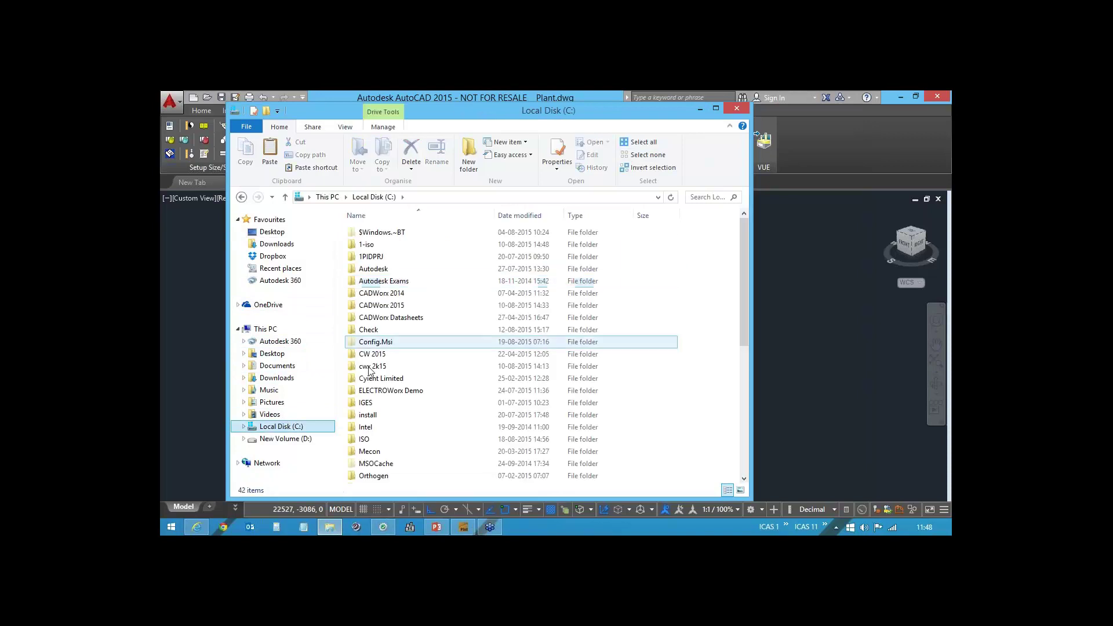
double_click(363, 440)
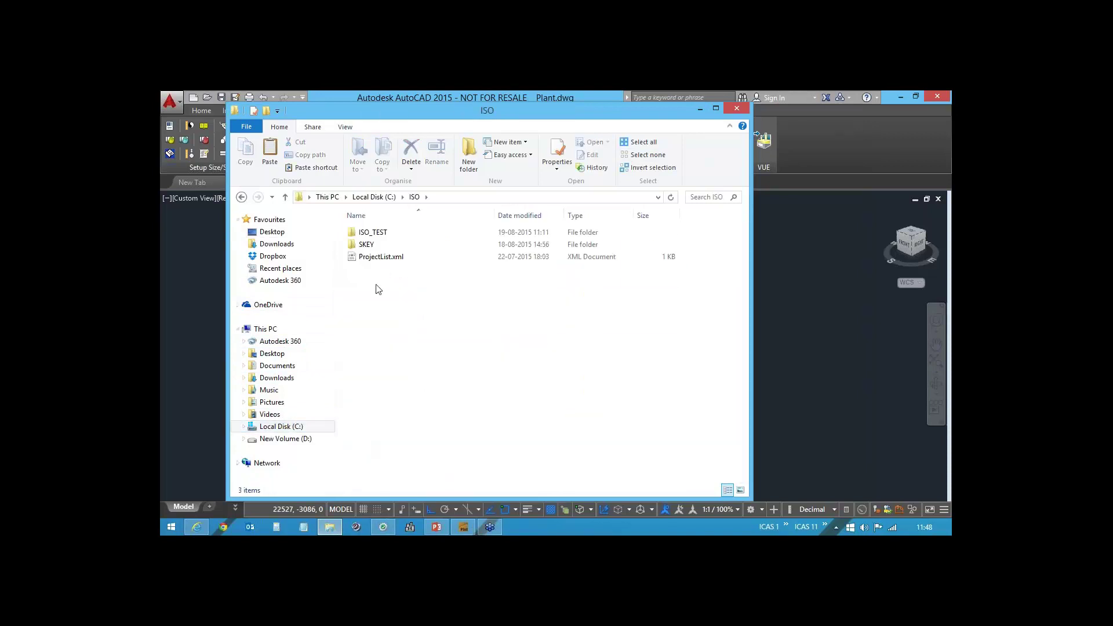
double_click(374, 233)
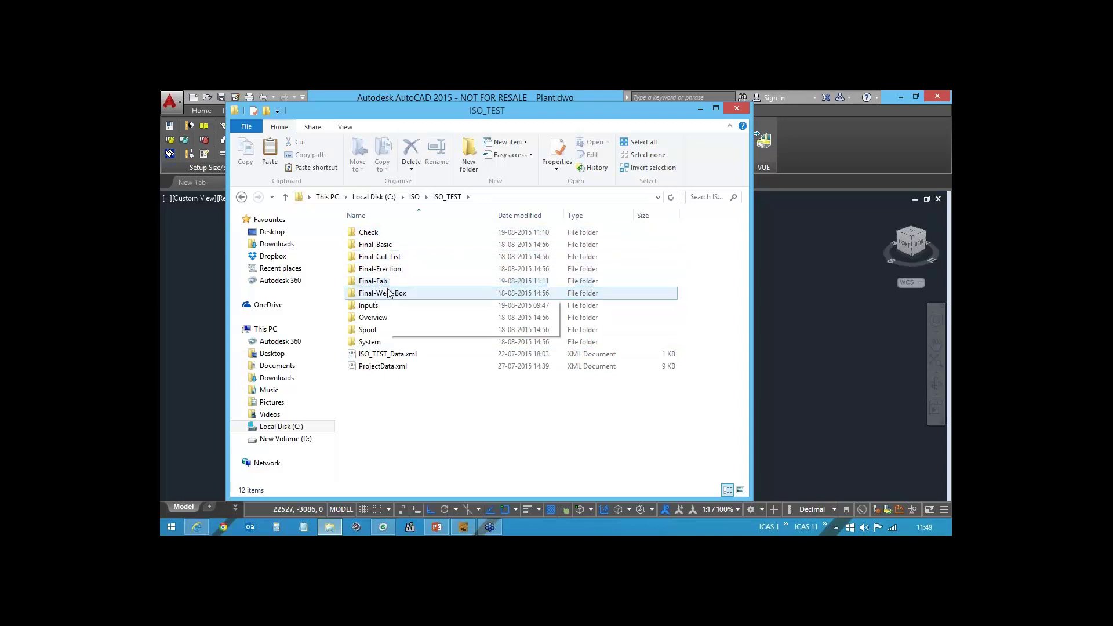
double_click(374, 281)
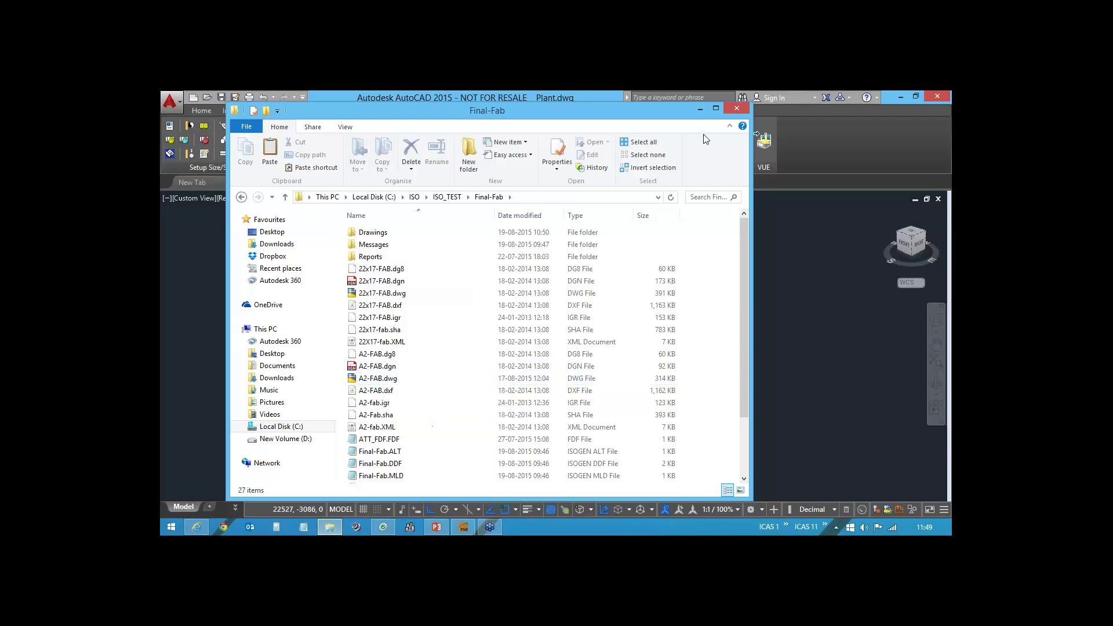
click(699, 108)
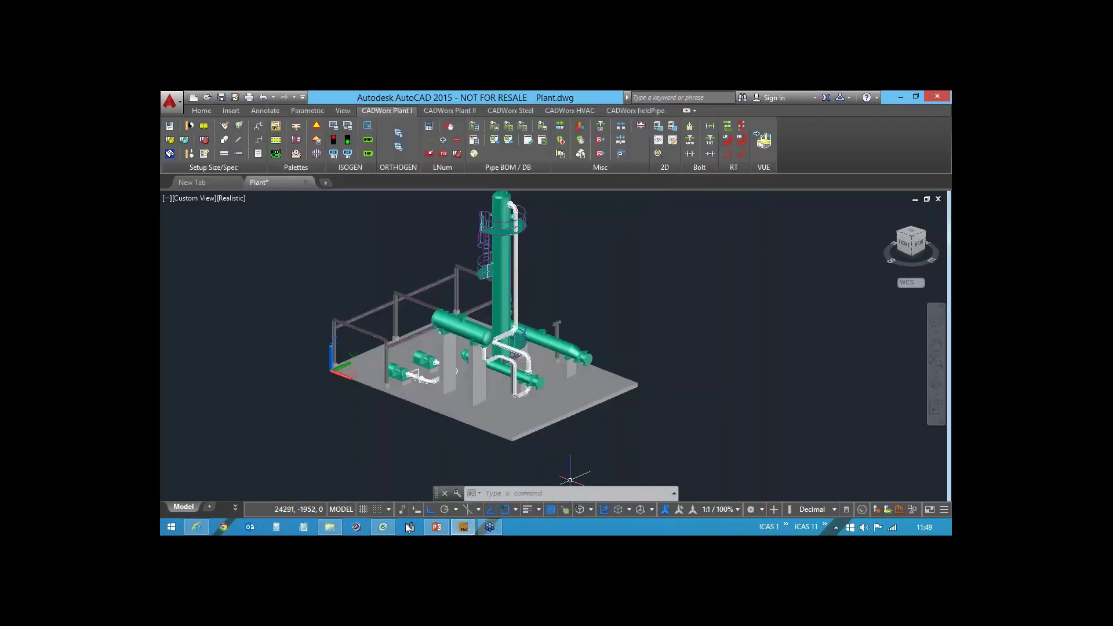
- Switch to SmartPlant I-Configure, open the Final-Fab style of ISO_TEST for editing and start the Drawing Setup Tool
mouse_move(374, 530)
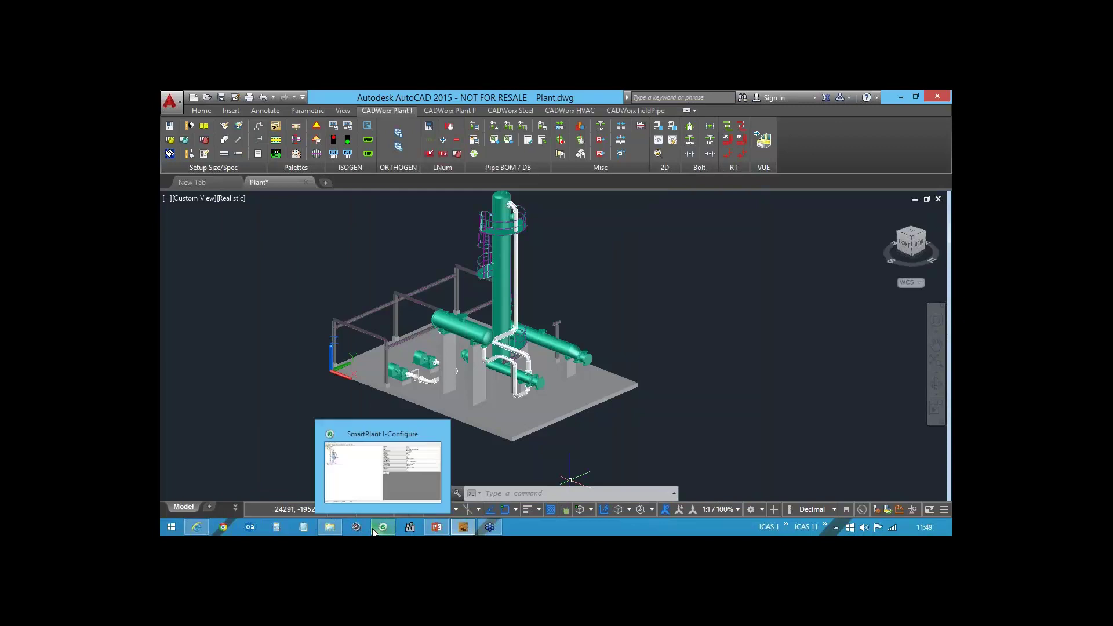
click(376, 528)
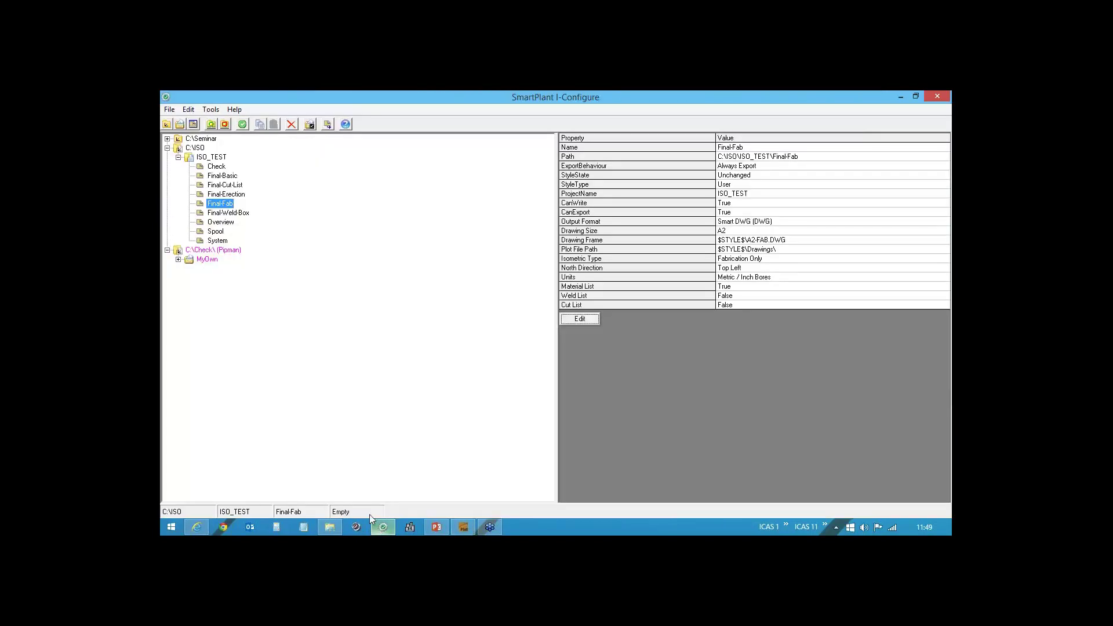
click(219, 204)
click(581, 319)
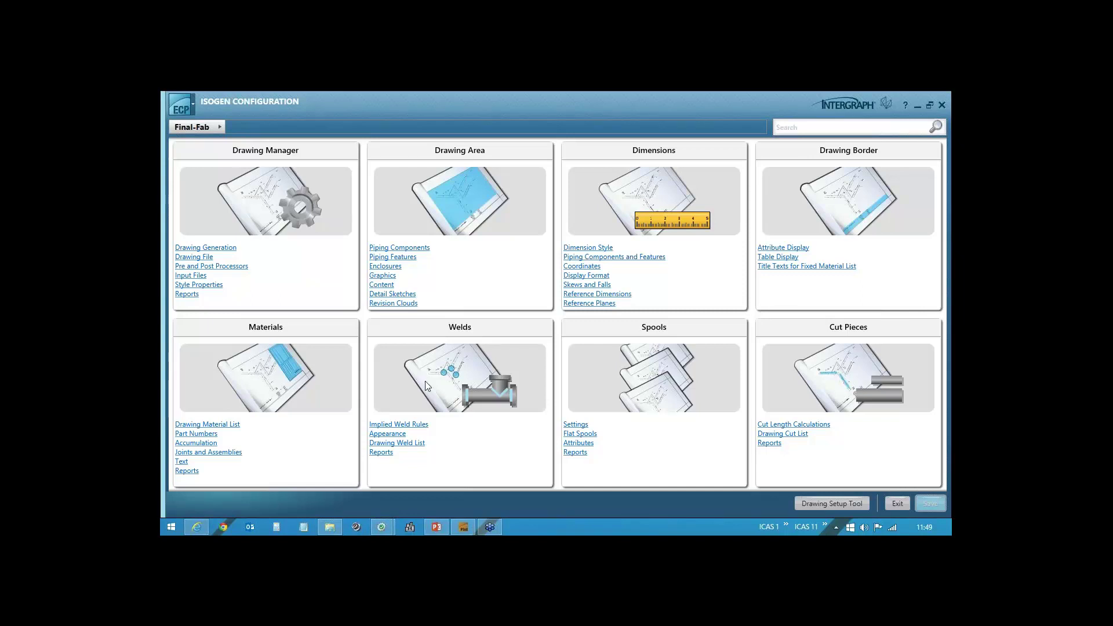
click(827, 504)
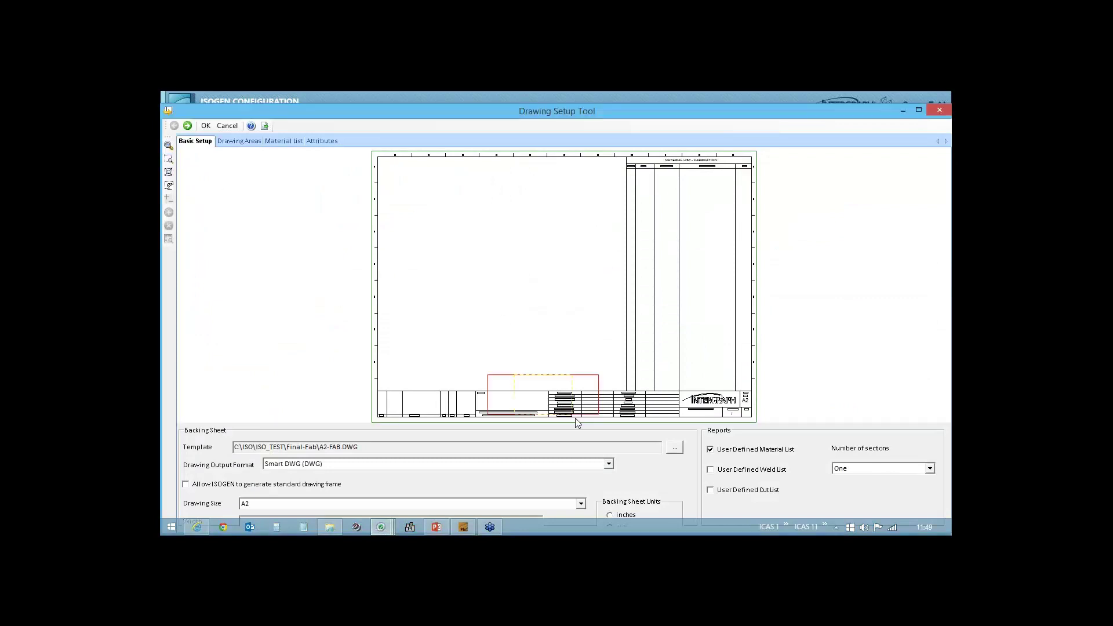
- Examine the process data cells in the A2-FAB.DWG title block, from PIPING SPEC. down to SITE PAINTING
drag(514, 375, 582, 423)
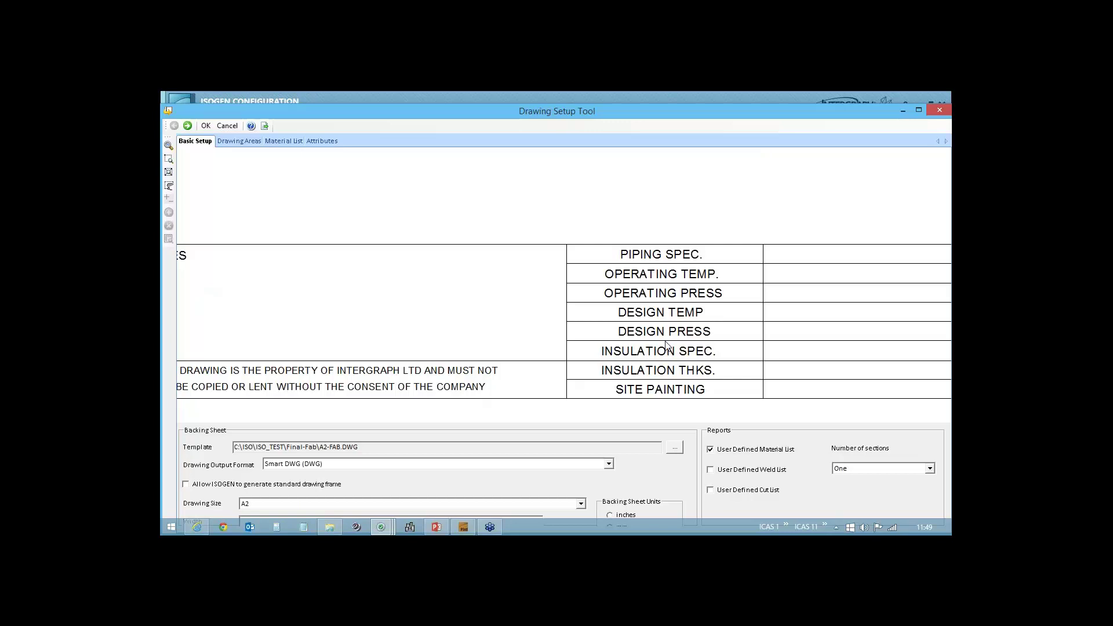
scroll(666, 345, down, 5)
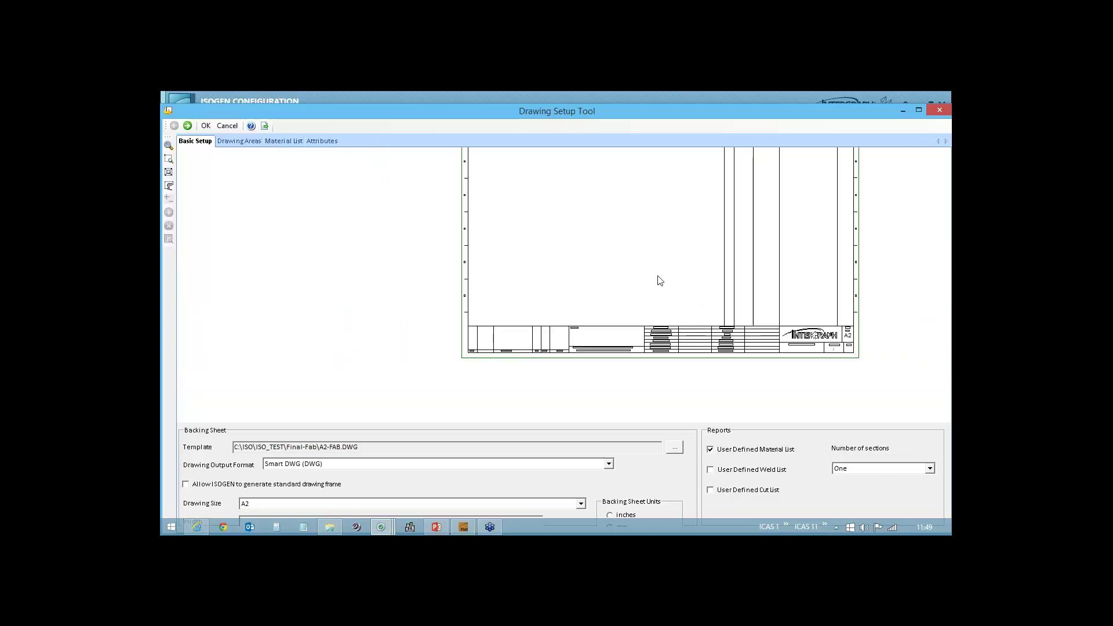
middle_drag(651, 283, 578, 353)
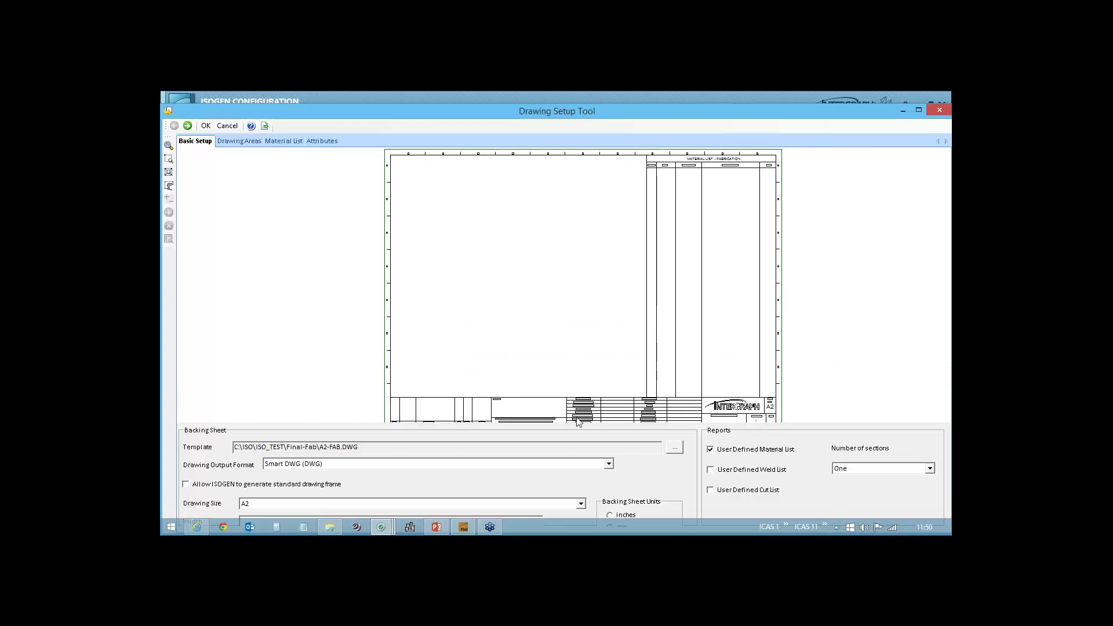
scroll(578, 356, up, 4)
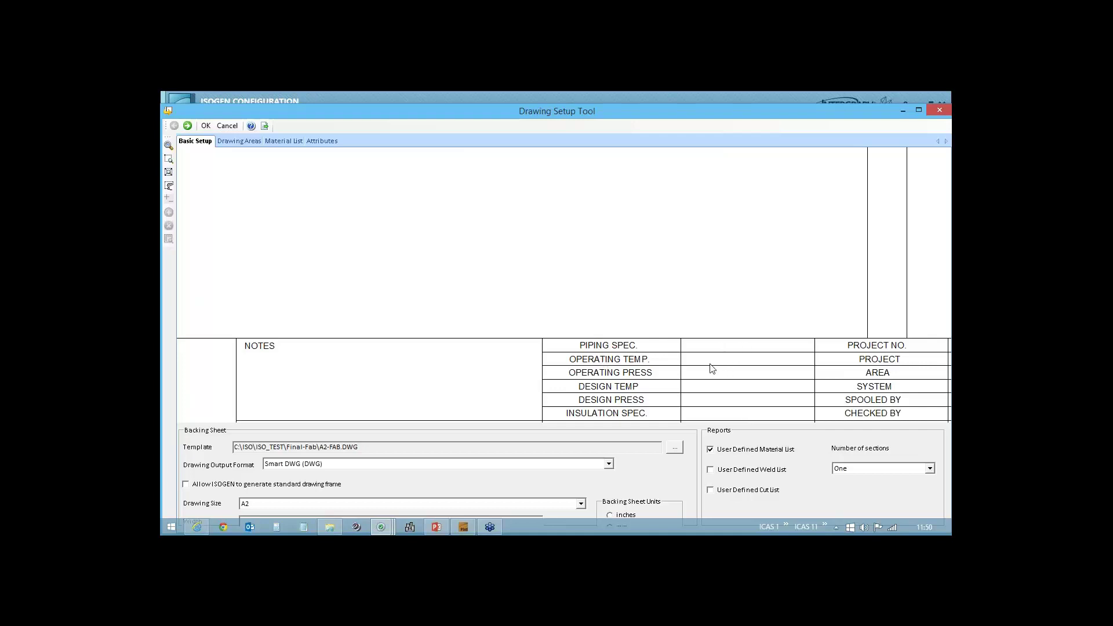
scroll(708, 373, down, 3)
scroll(659, 305, down, 3)
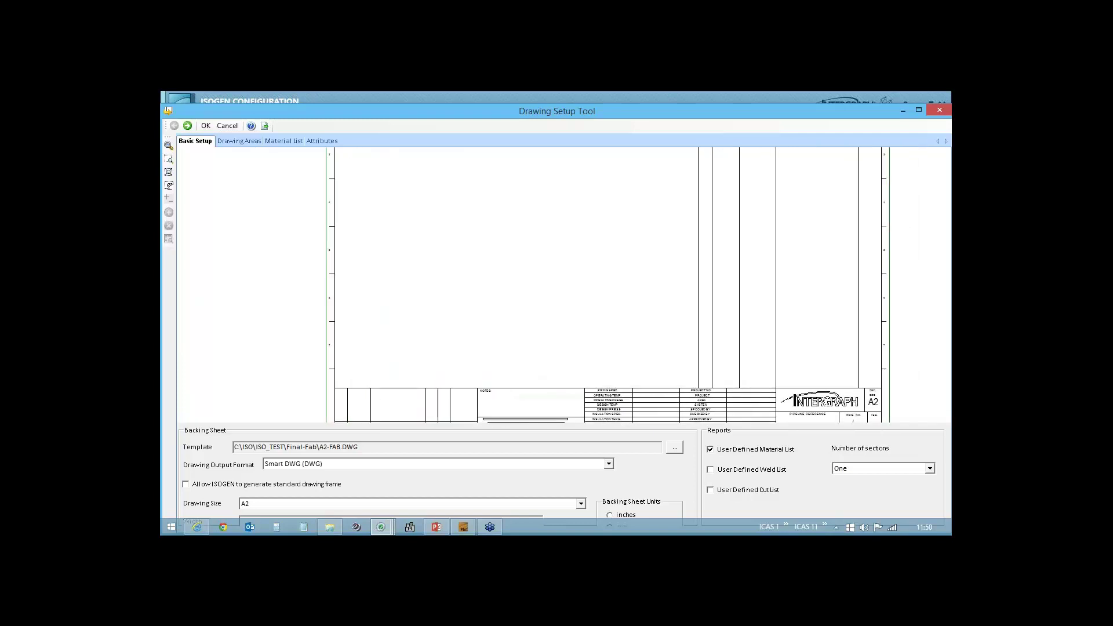
- Bring up the backing sheet's attribute placements and select the Pipe Spec attribute beside PIPING SPEC. in the title block
click(318, 141)
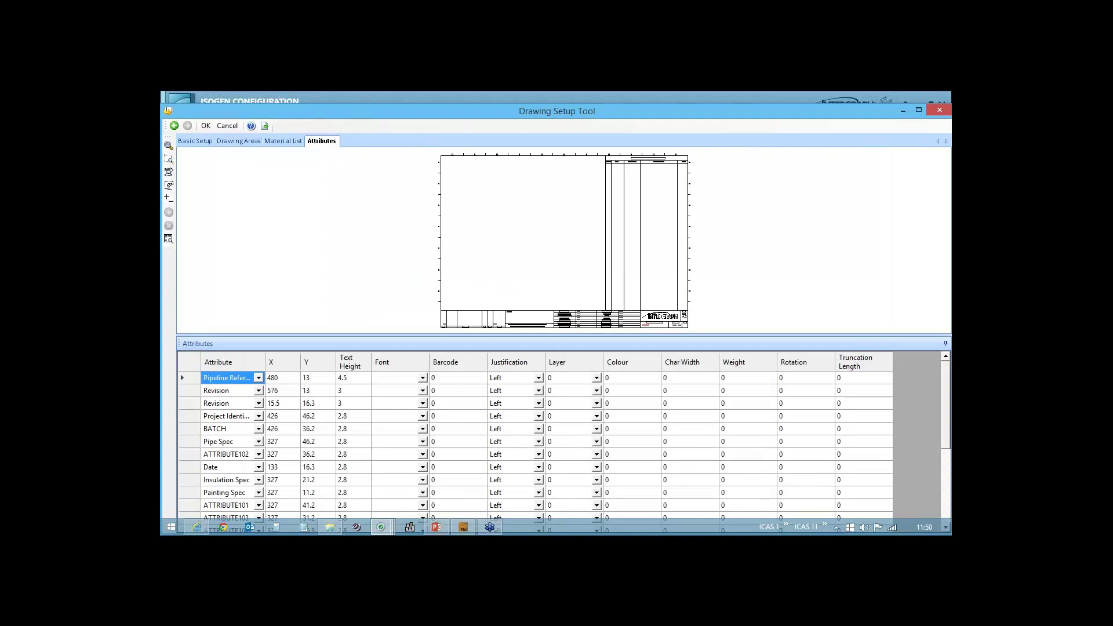
drag(555, 313, 612, 338)
middle_drag(617, 247, 557, 227)
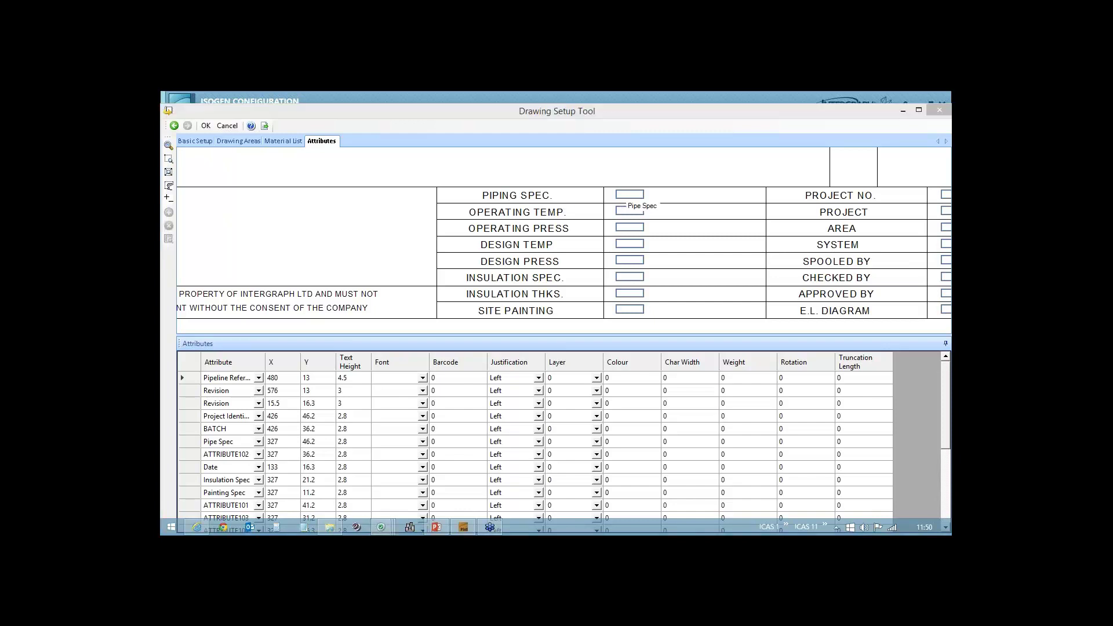
click(625, 194)
click(642, 195)
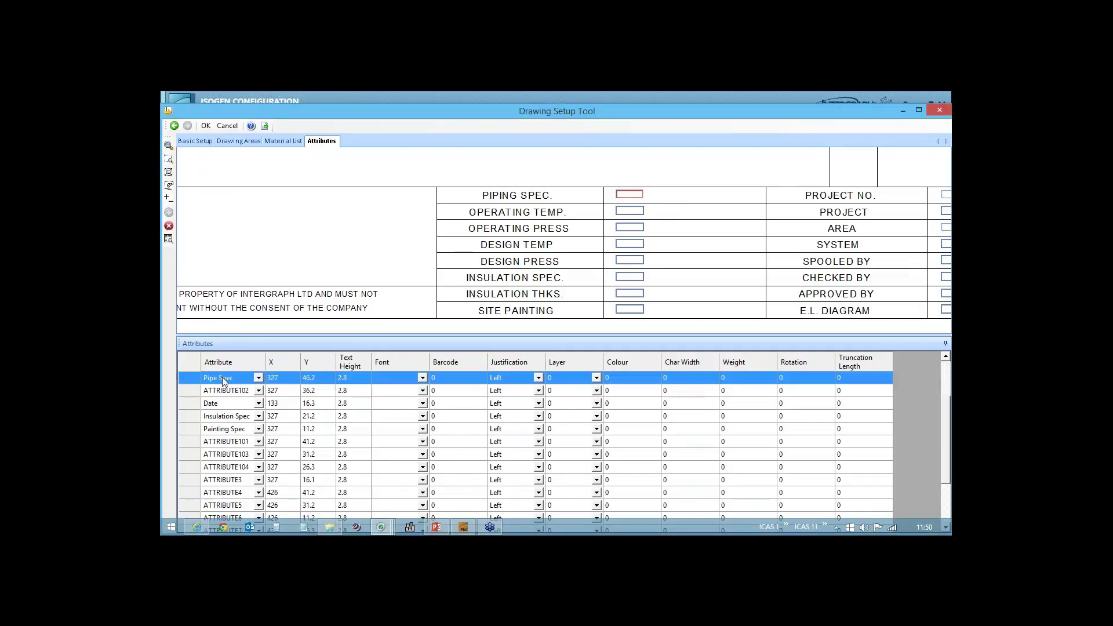
- Set the Pipe Spec attribute's X position to 340
click(276, 380)
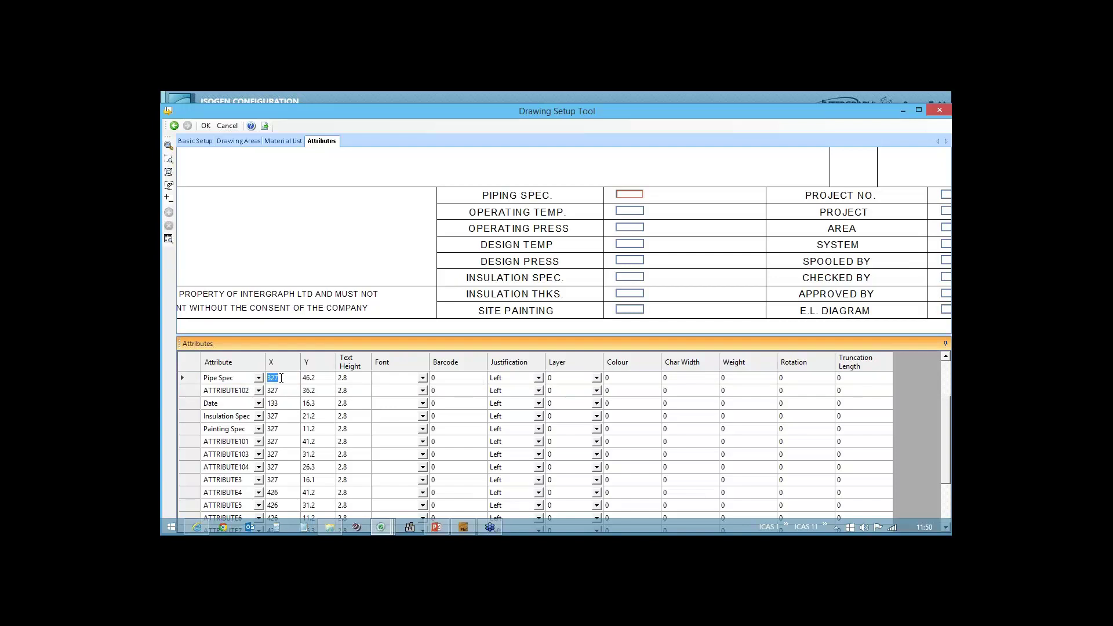
text(340)
key(Return)
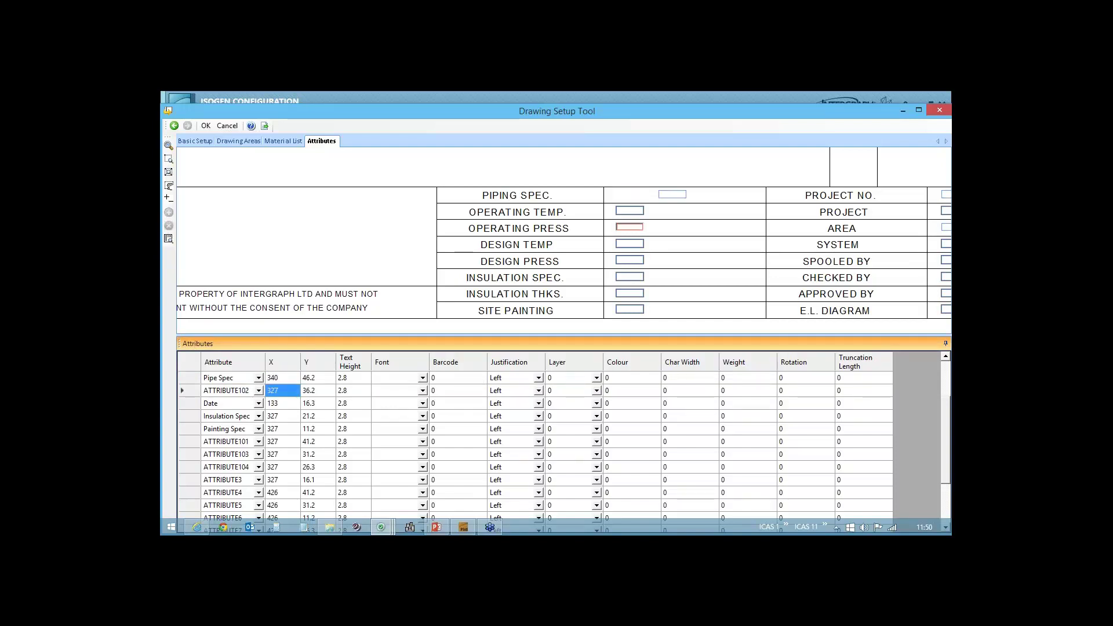
- Set the Pipe Spec attribute's X position back to 327
click(280, 377)
click(280, 377)
double_click(272, 377)
text(327)
key(Return)
click(627, 311)
- Check the Pipe Spec attribute's text height and look through its available fonts without choosing one
click(350, 378)
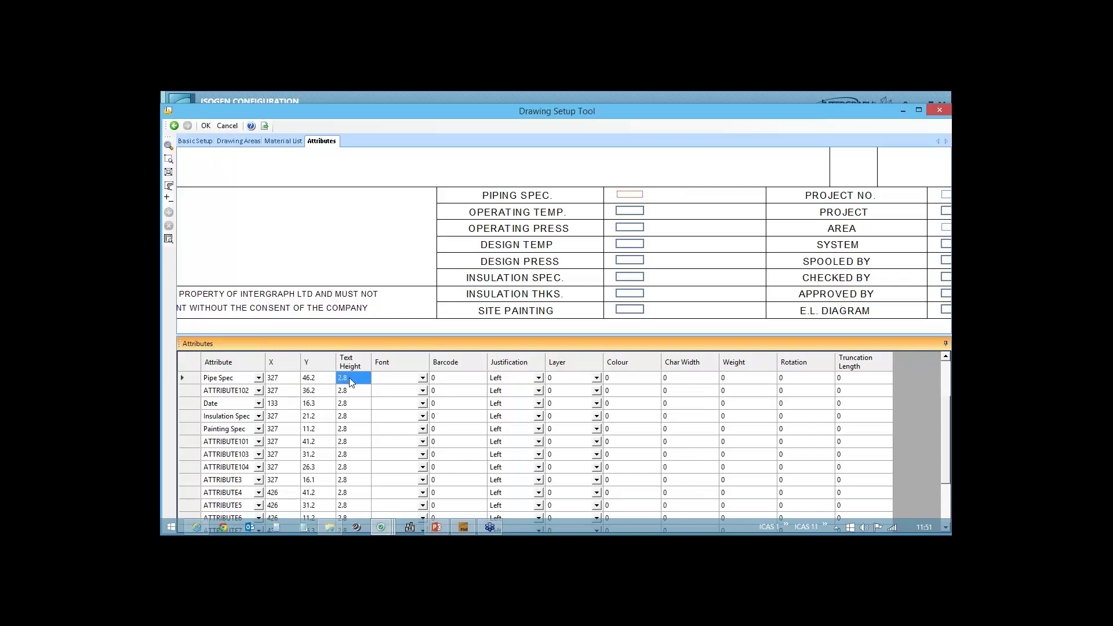
click(422, 378)
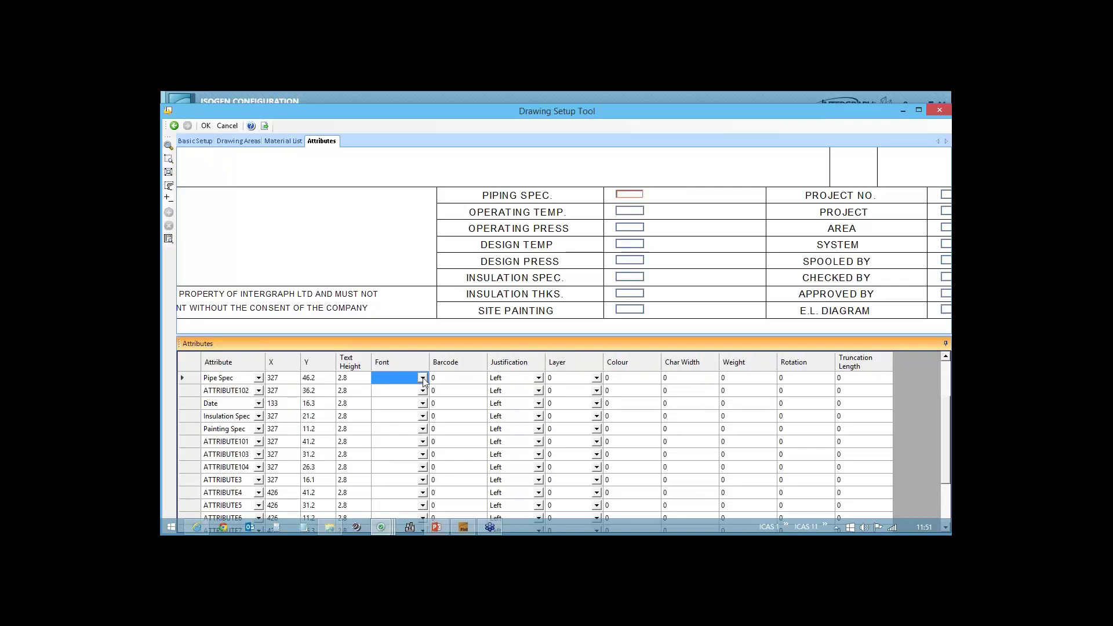
click(422, 378)
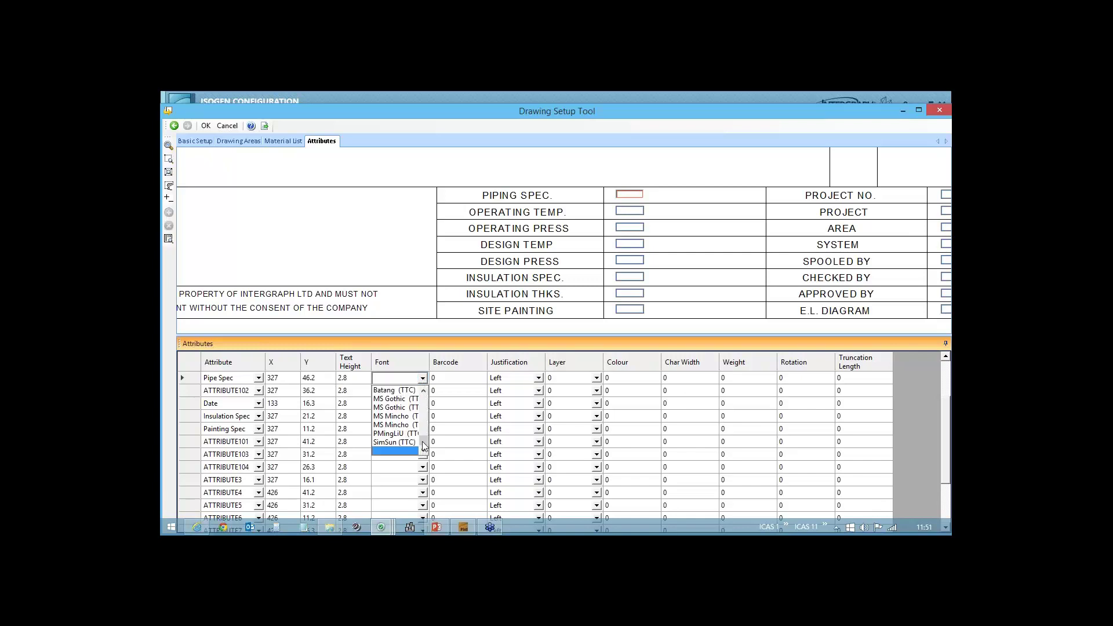
mouse_move(424, 440)
mouse_down()
mouse_move(426, 389)
mouse_move(425, 437)
mouse_up()
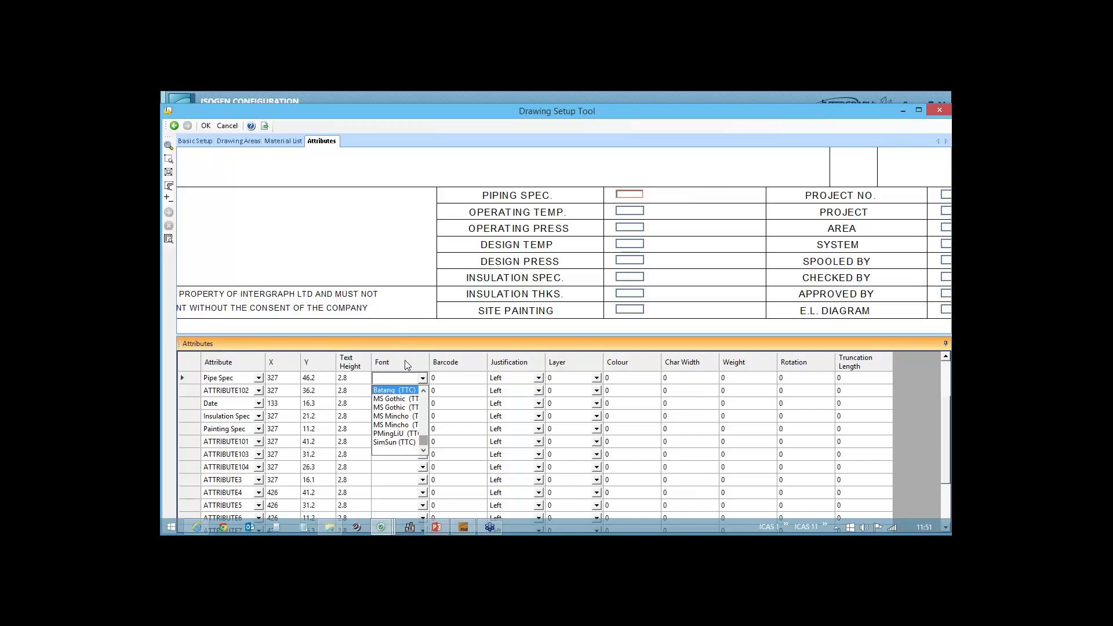
key(Escape)
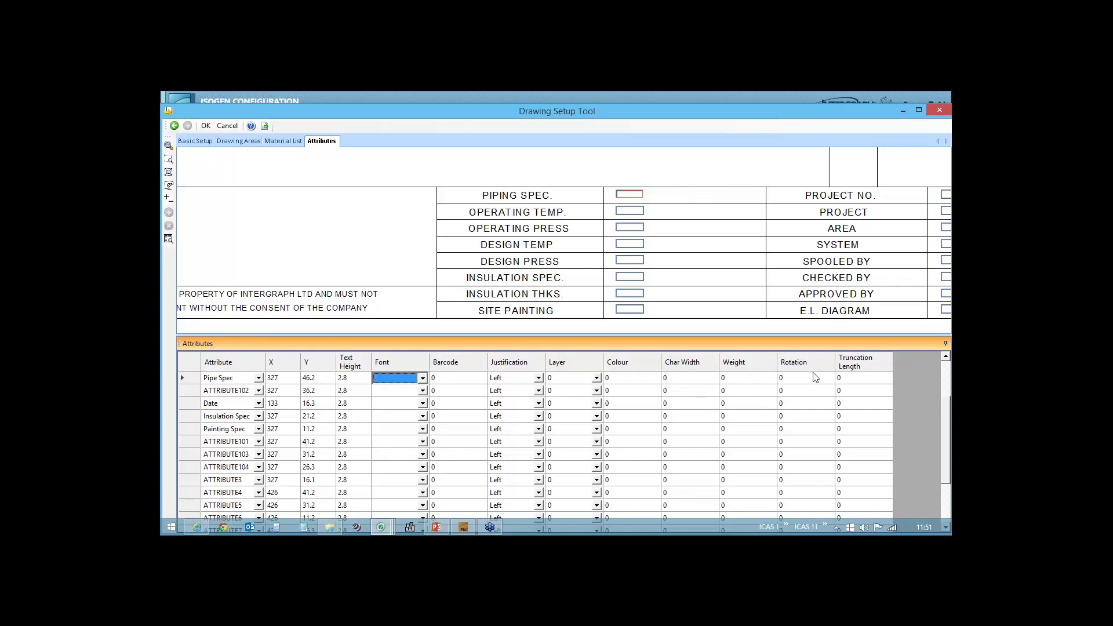
- Set the Pipe Spec attribute's colour to 1
click(635, 384)
click(635, 384)
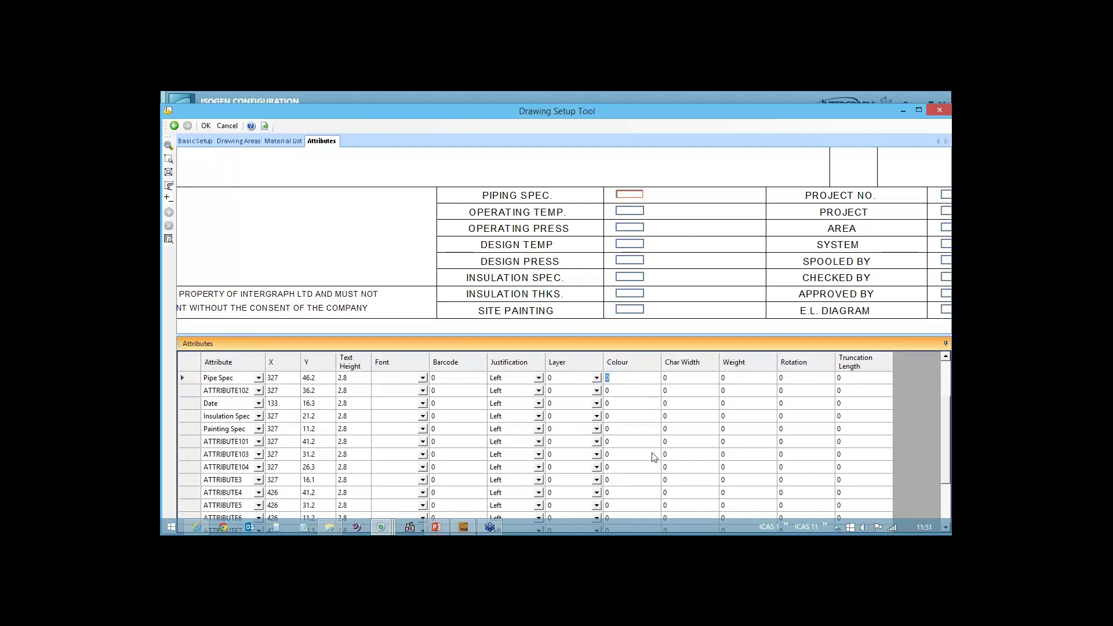
text(1)
key(Return)
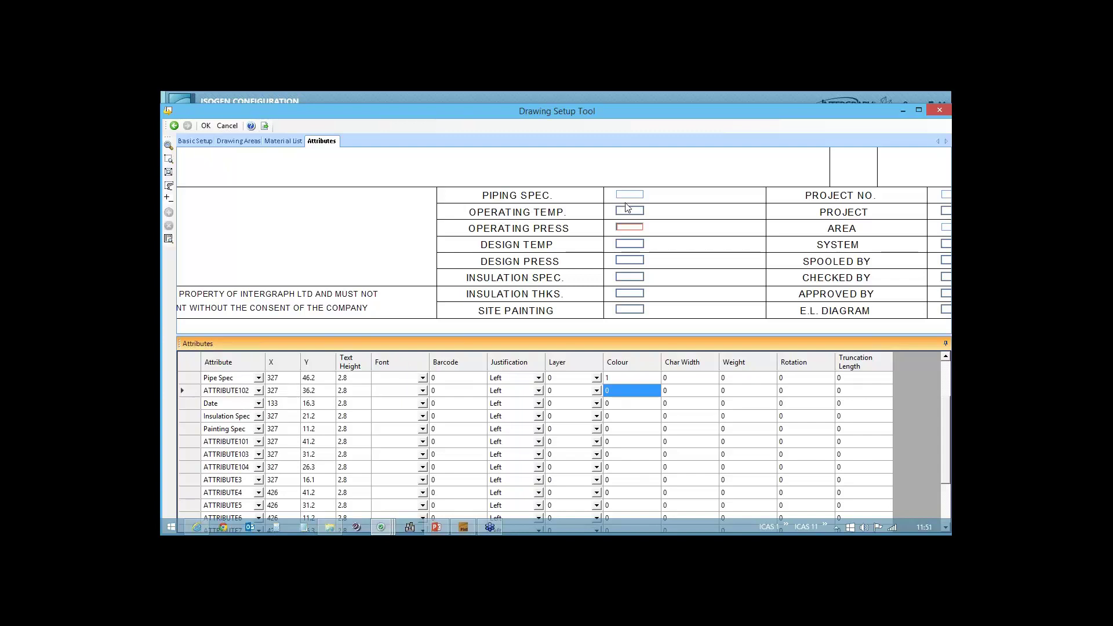
- Select the attribute box beside OPERATING TEMP. and look through its available attribute names without choosing another
mouse_move(629, 210)
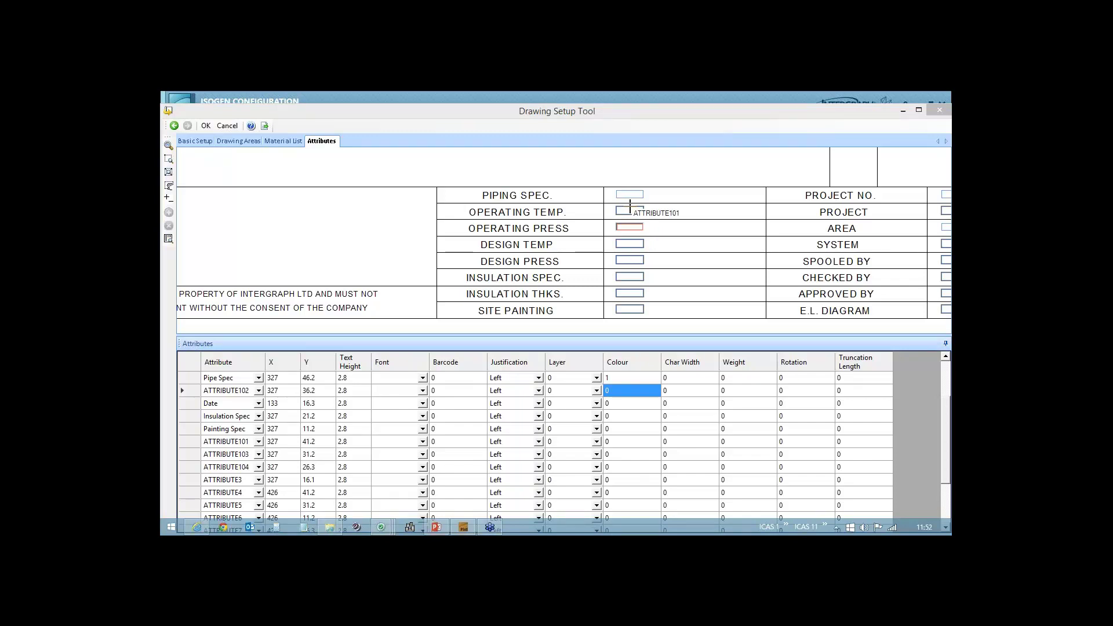
click(629, 210)
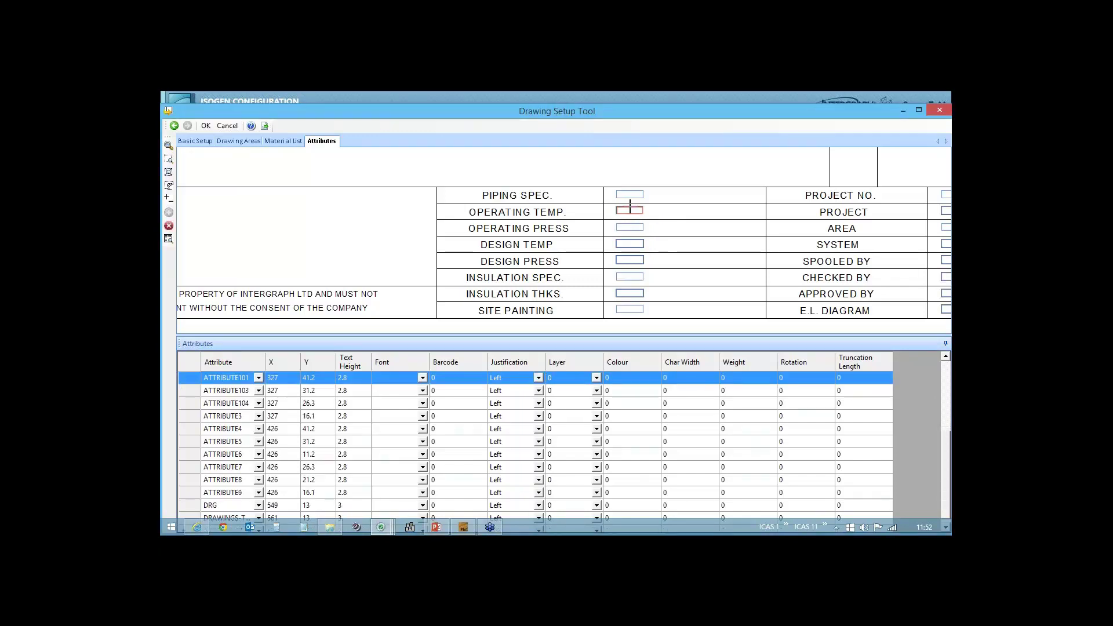
click(258, 380)
click(258, 379)
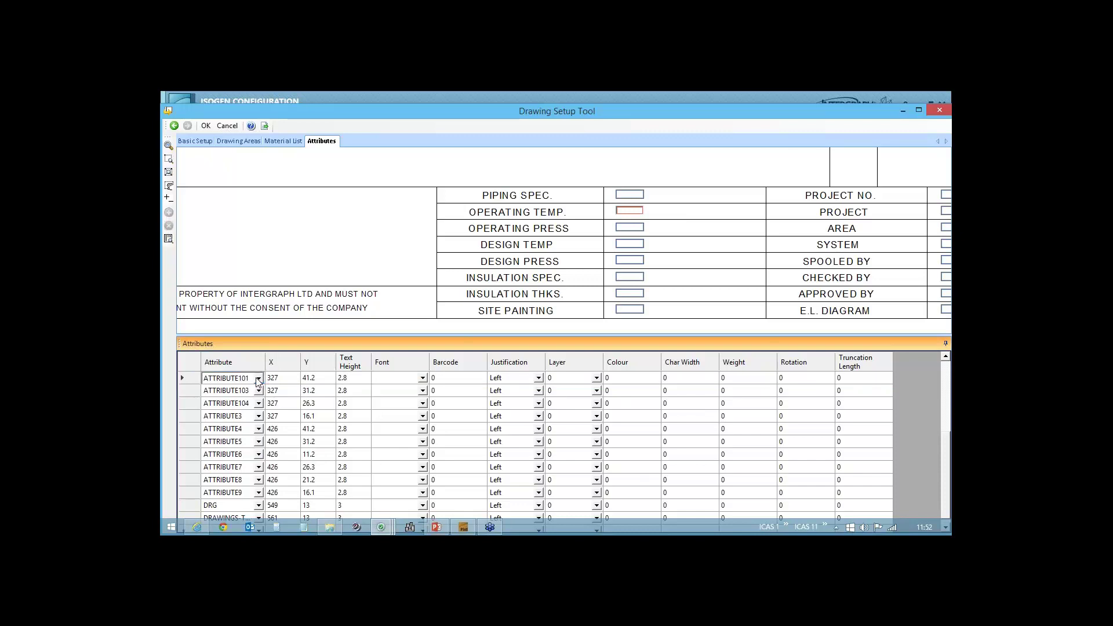
drag(256, 430, 259, 439)
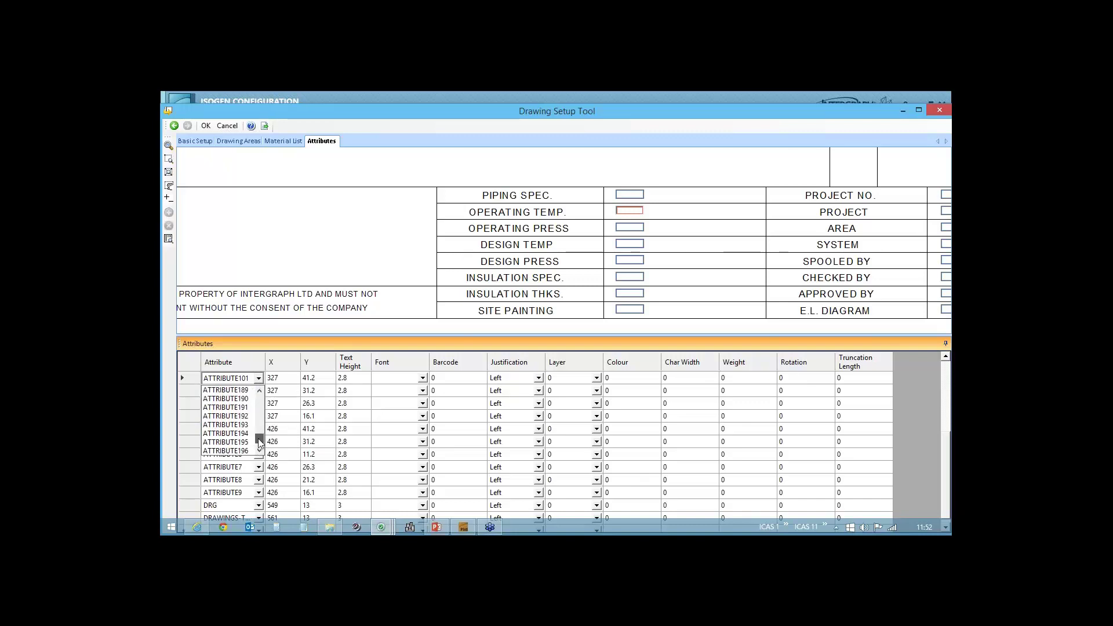
click(259, 452)
click(259, 451)
click(259, 452)
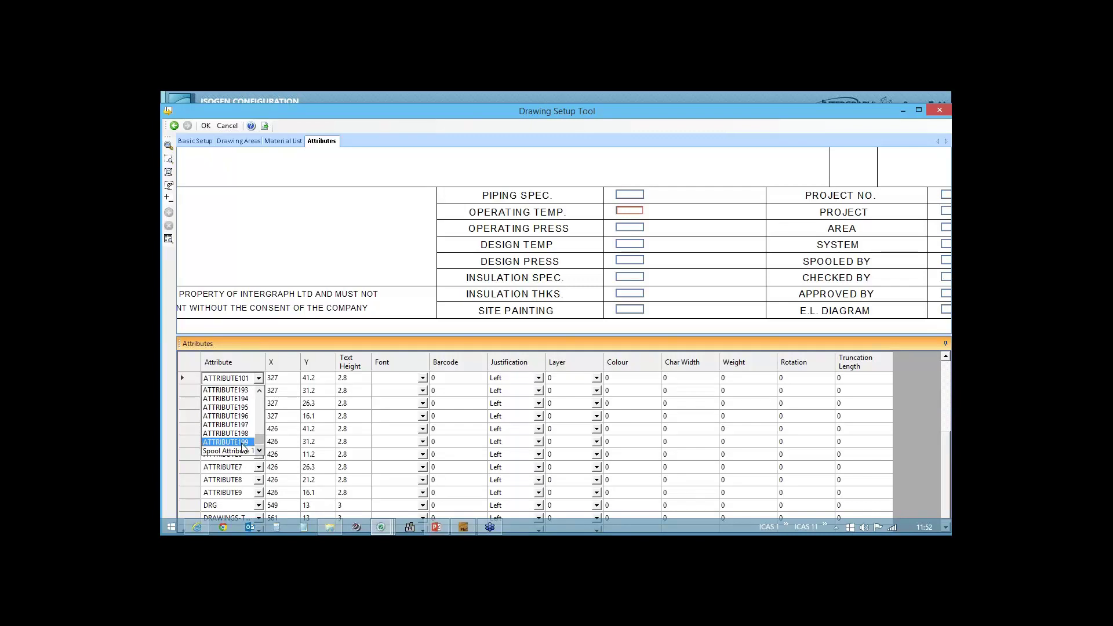
drag(259, 442, 259, 408)
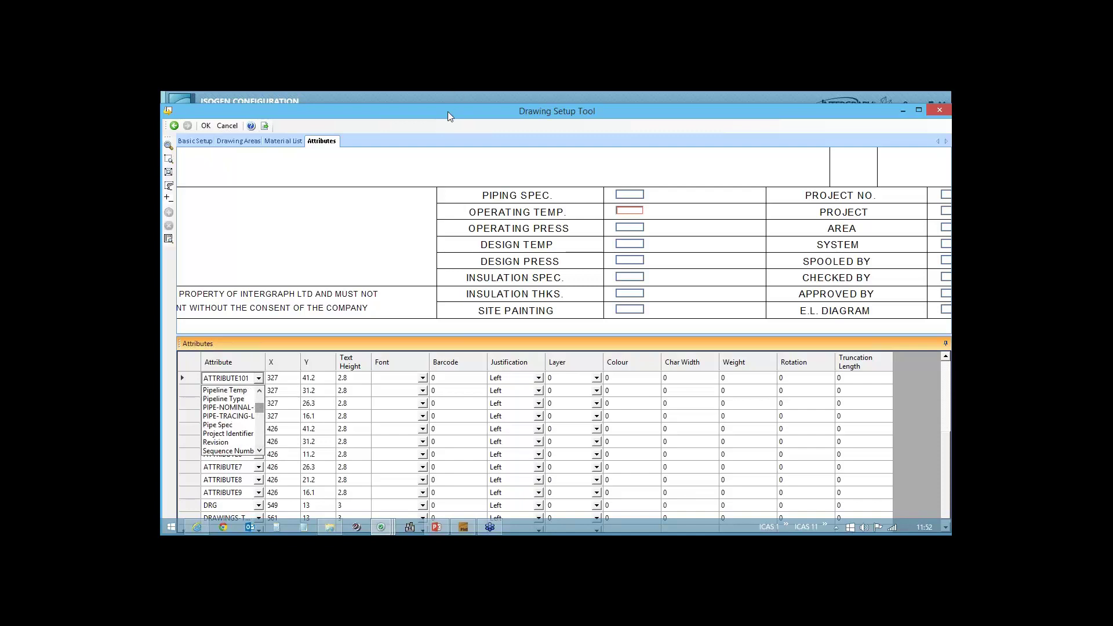
click(479, 122)
- Check which attributes are assigned to the OPERATING TEMP., OPERATING PRESS and DESIGN PRESS boxes in the title block
click(623, 205)
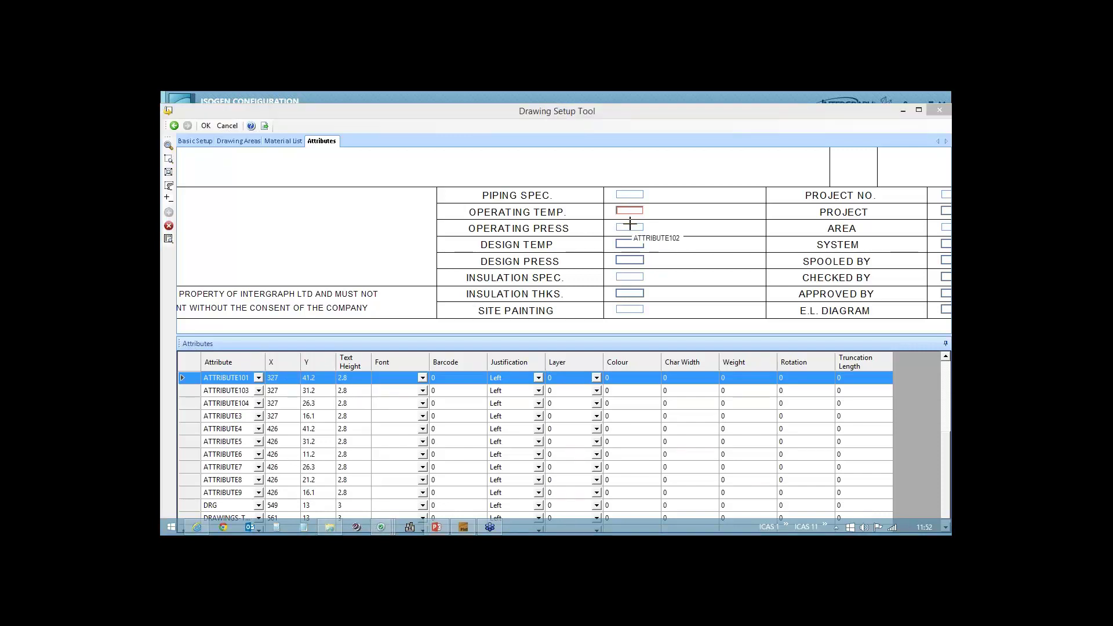
click(629, 226)
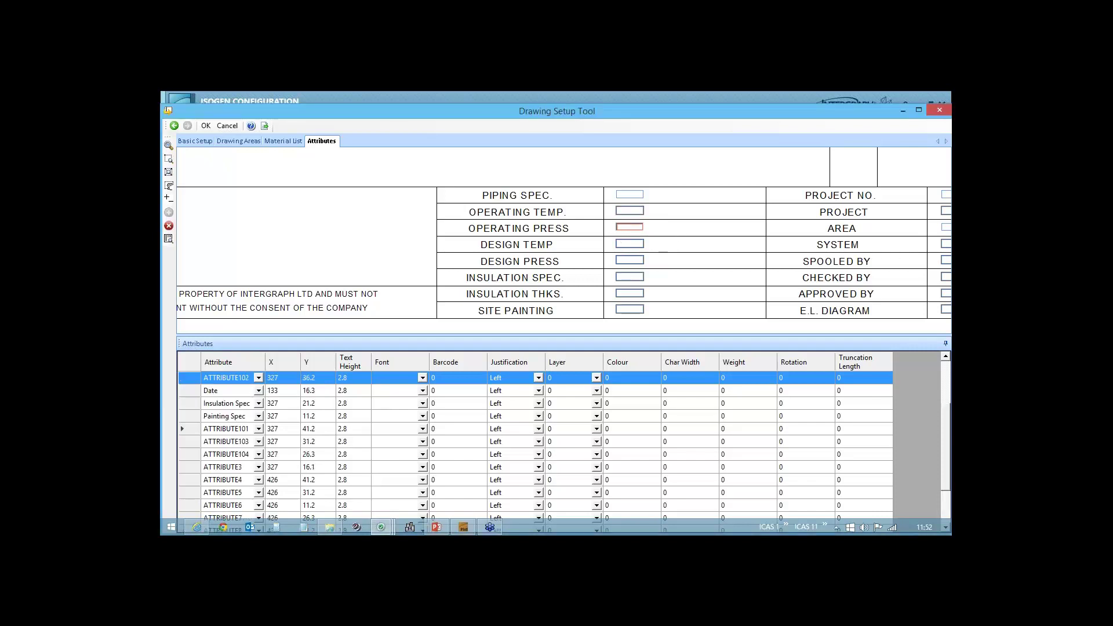
click(625, 259)
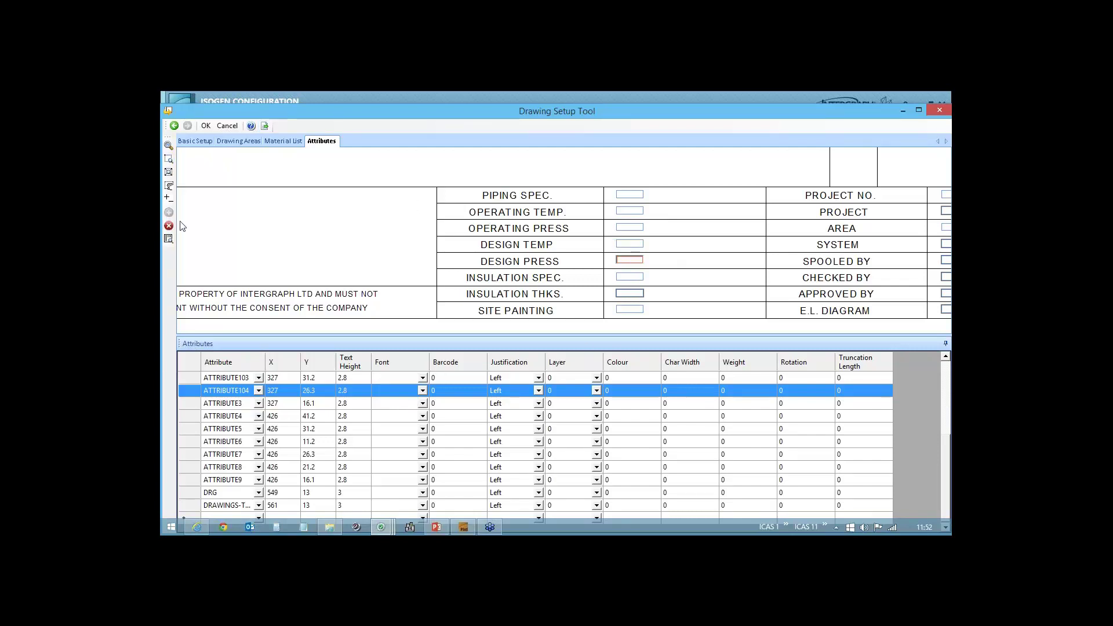
- Accept and close the Drawing Setup Tool, and exit the Final-Fab style configuration without saving its changes
click(204, 127)
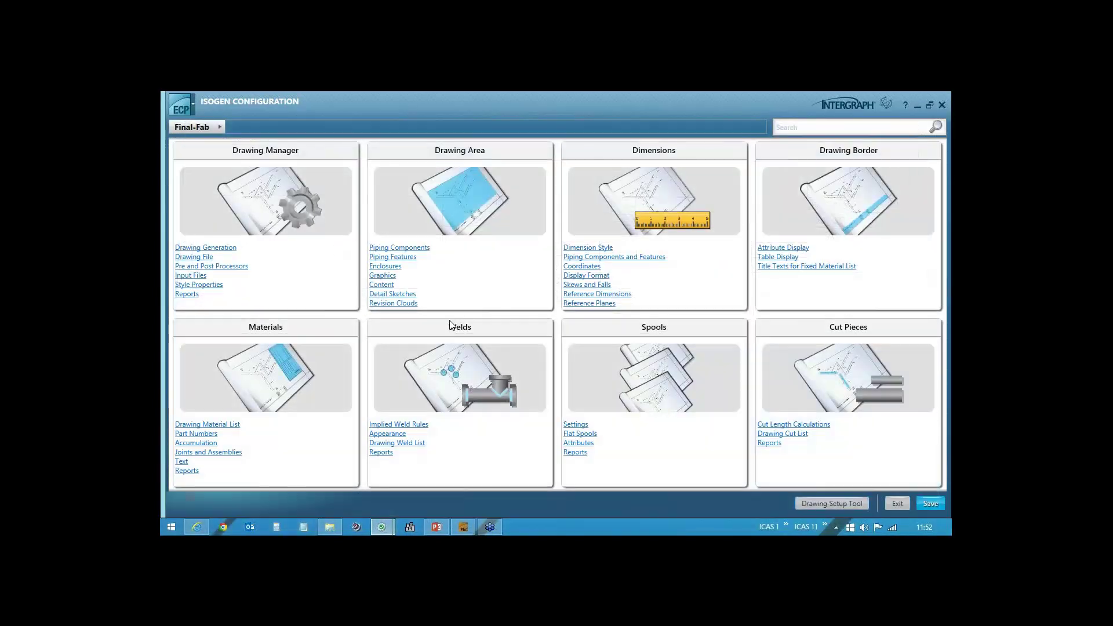
click(898, 504)
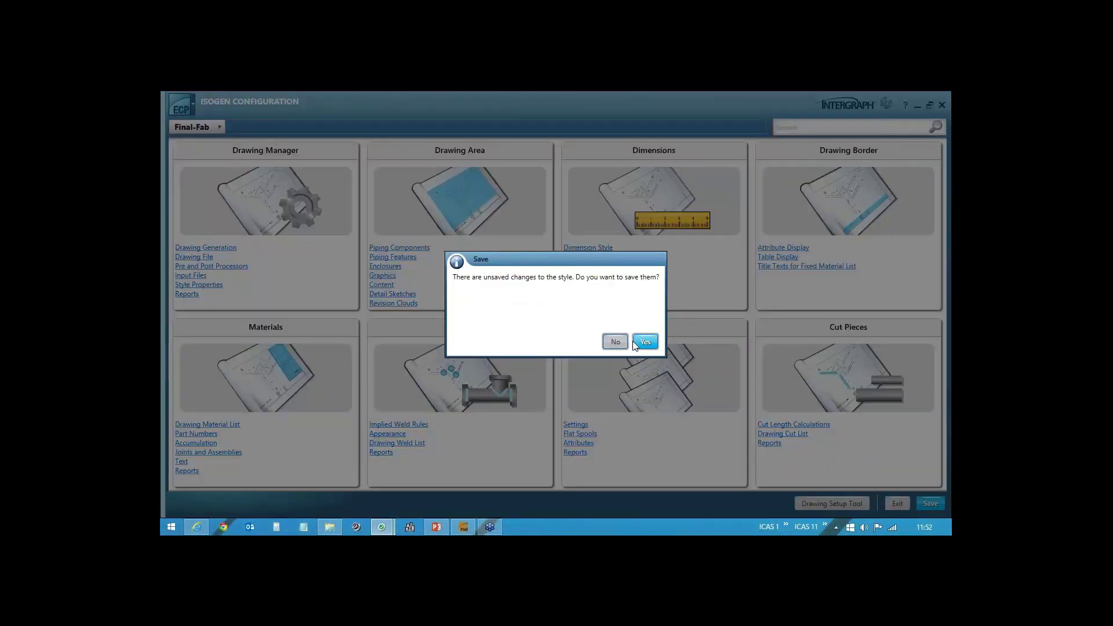
click(615, 342)
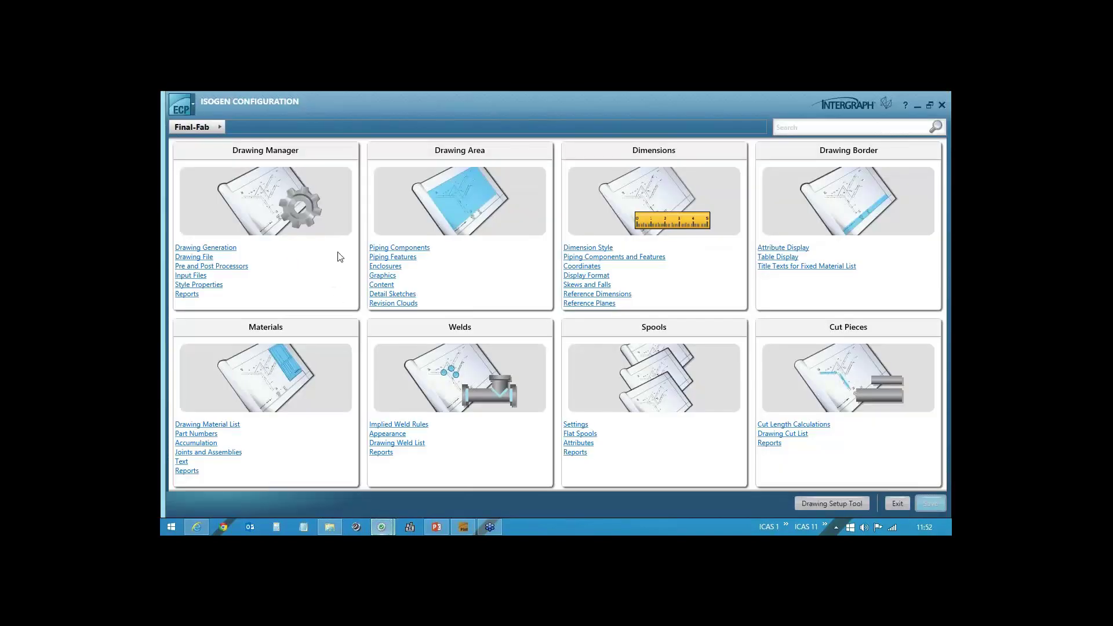
- Open the Drawing Manager's Input Files settings and display the summary table of input file types and paths
click(197, 277)
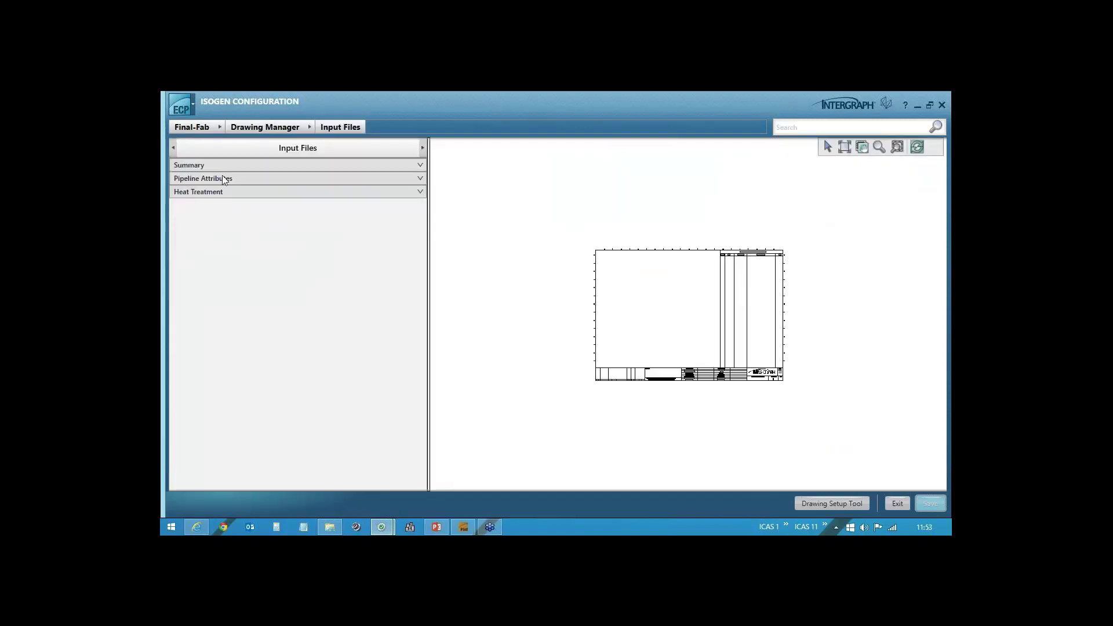
click(211, 163)
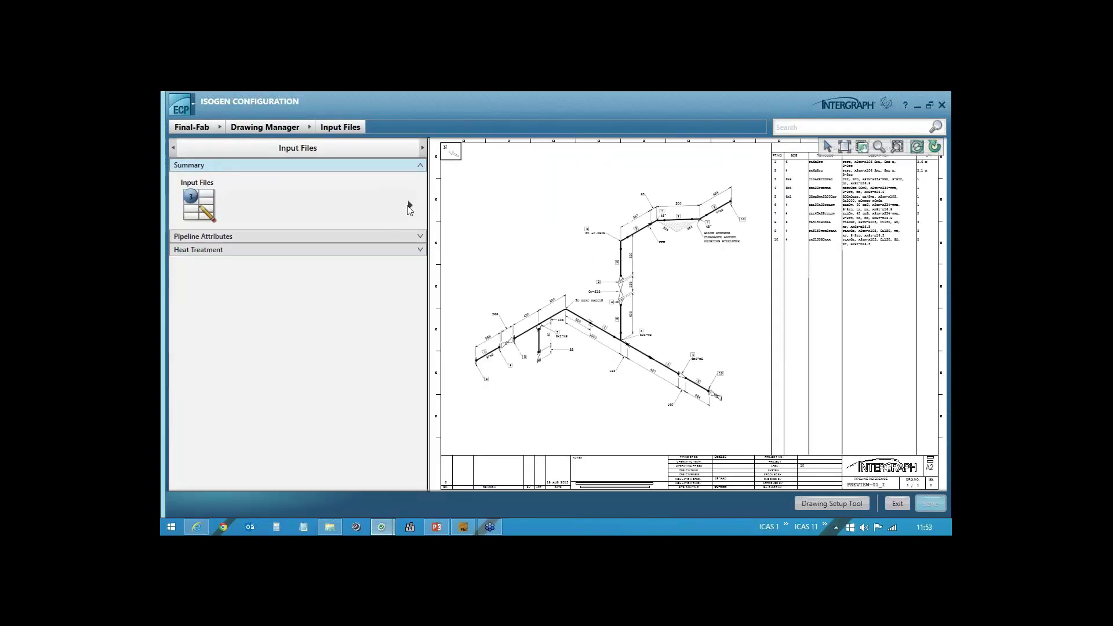
click(409, 206)
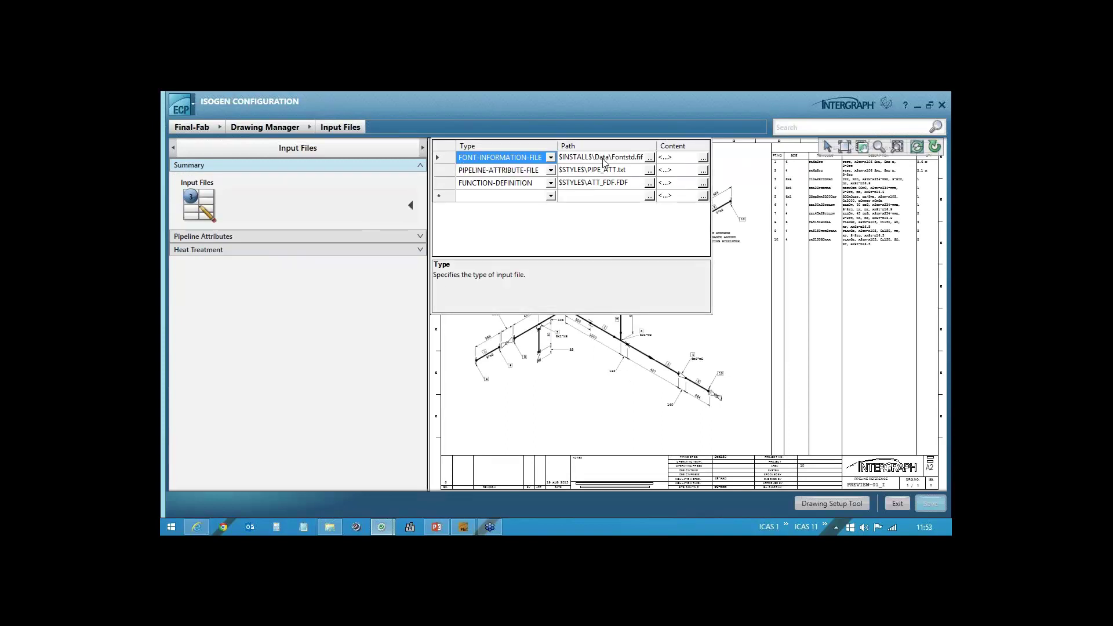
- Check the full folder path of the FONT-INFORMATION-FILE entry without selecting a different file
click(649, 157)
click(649, 157)
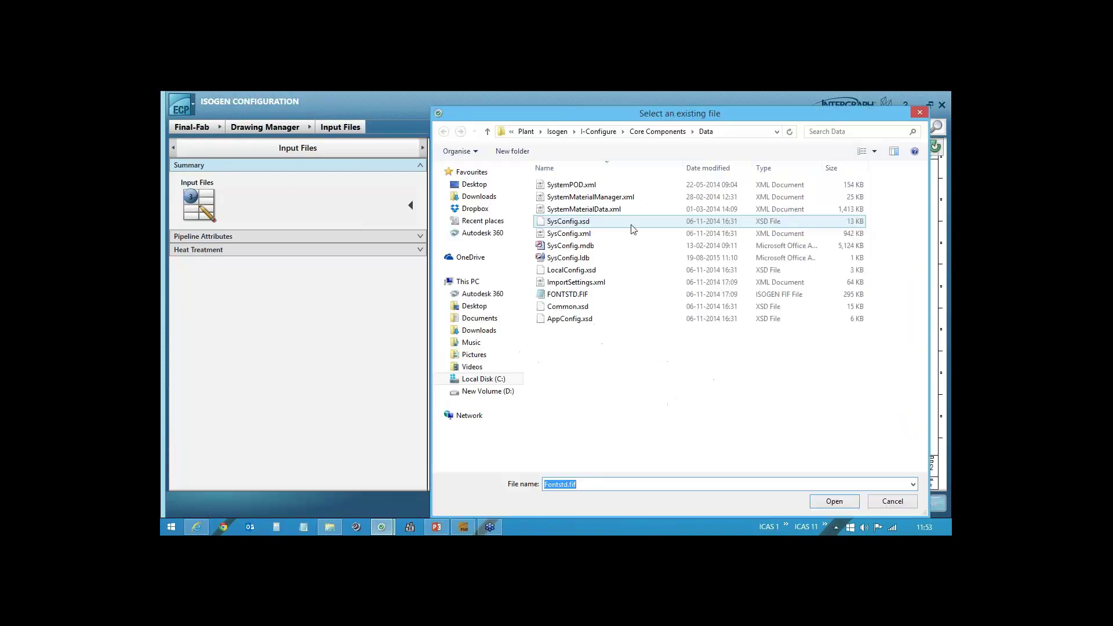
click(742, 133)
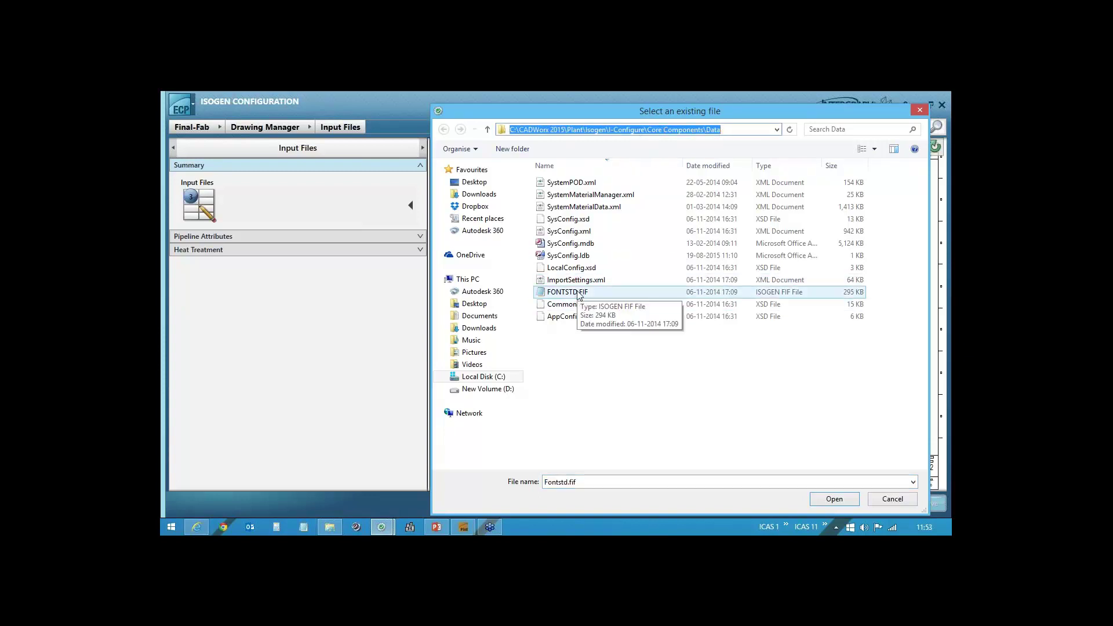
click(918, 111)
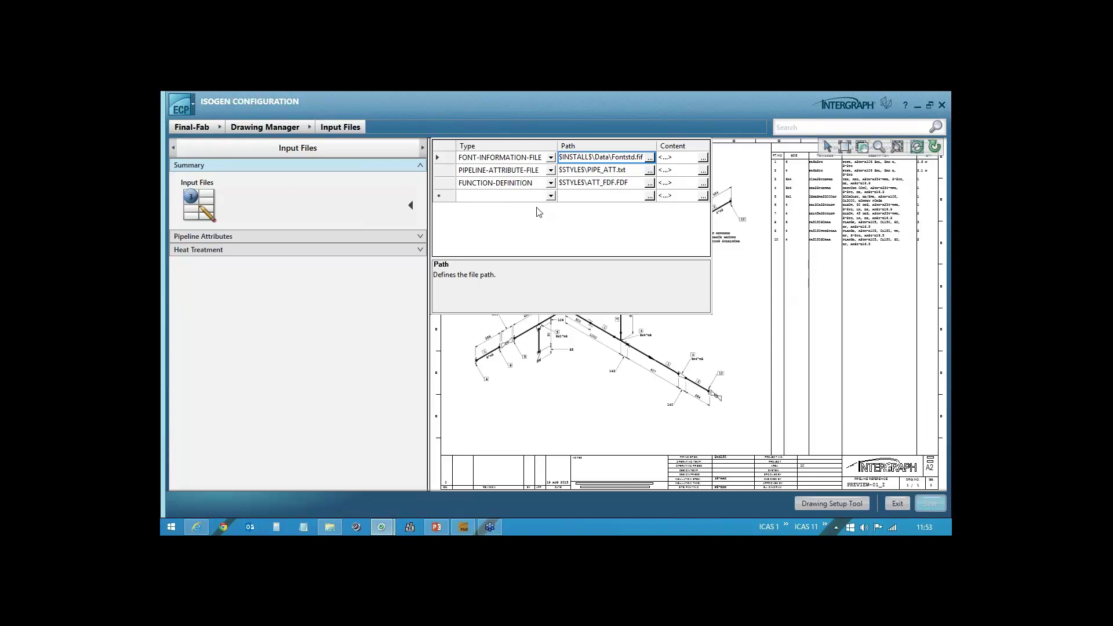
- Assign PIPE_ATT.txt from the Final-Fab folder as the PIPELINE-ATTRIBUTE-FILE path
click(650, 170)
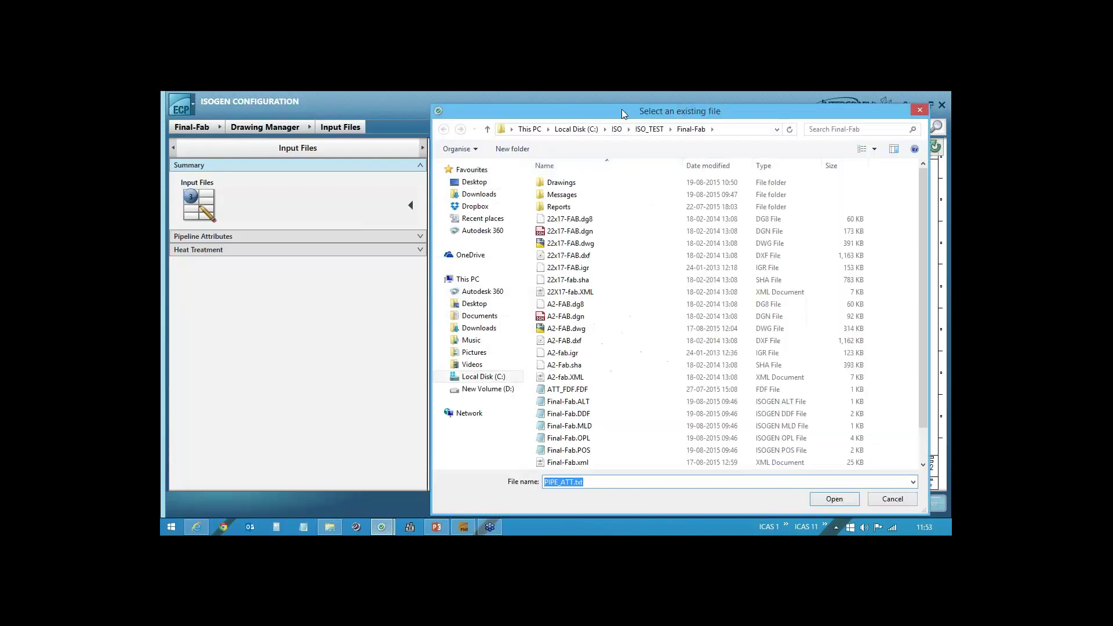
drag(621, 109, 510, 111)
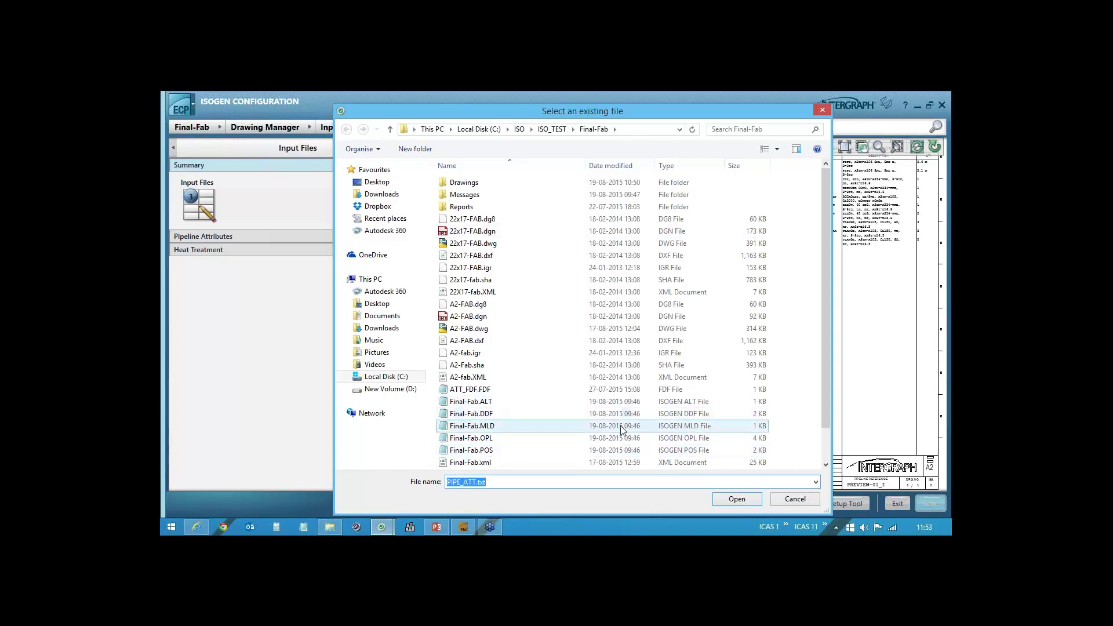
drag(821, 366, 821, 426)
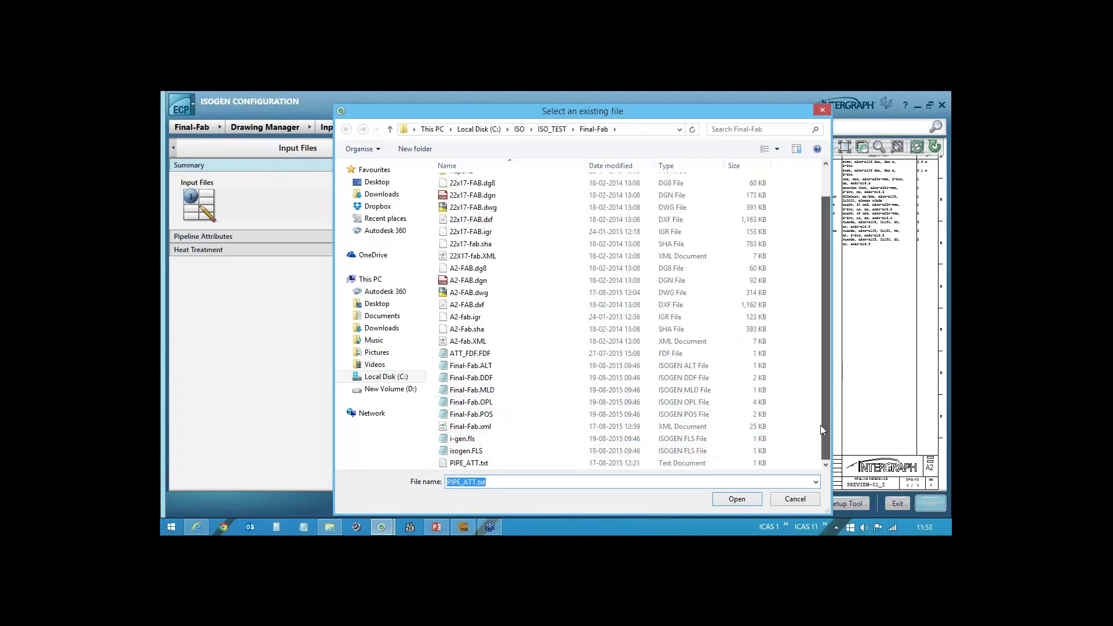
click(467, 464)
click(717, 496)
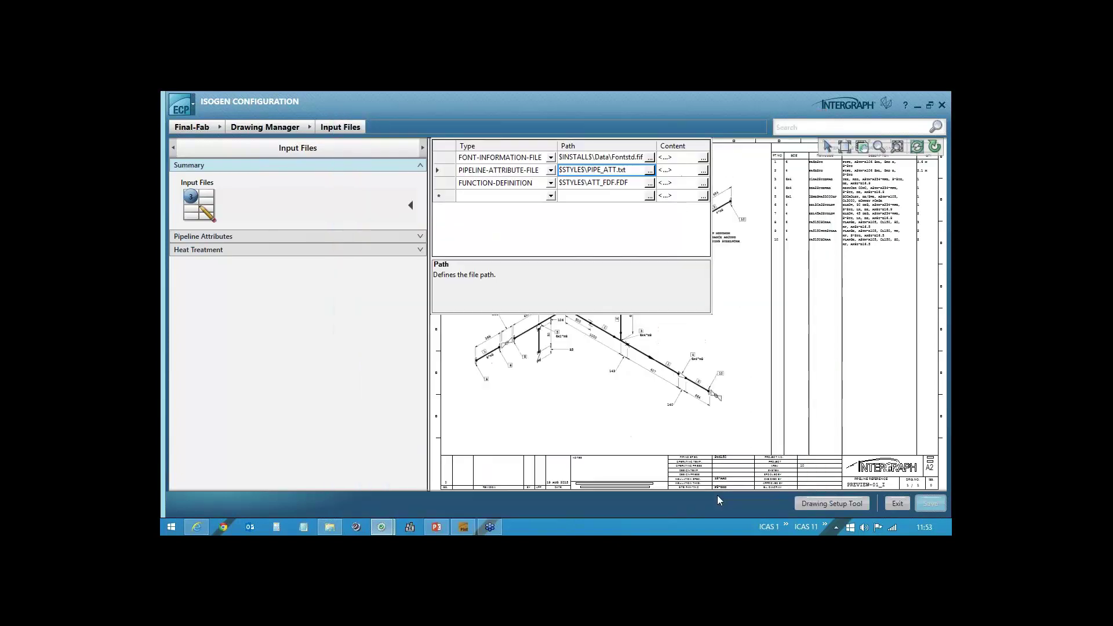
click(549, 183)
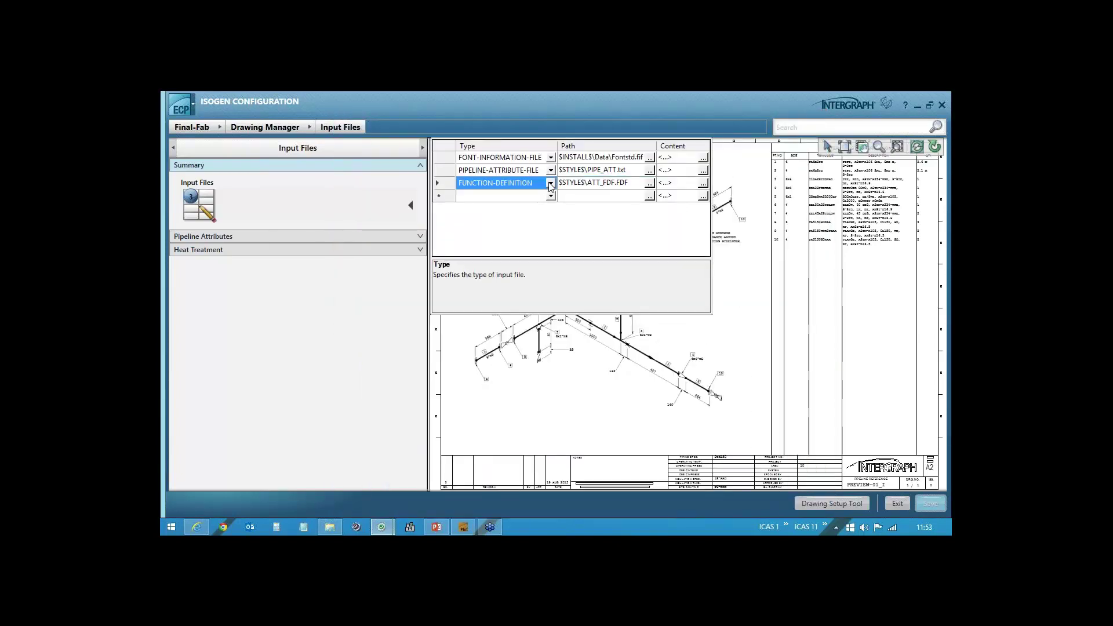
click(550, 184)
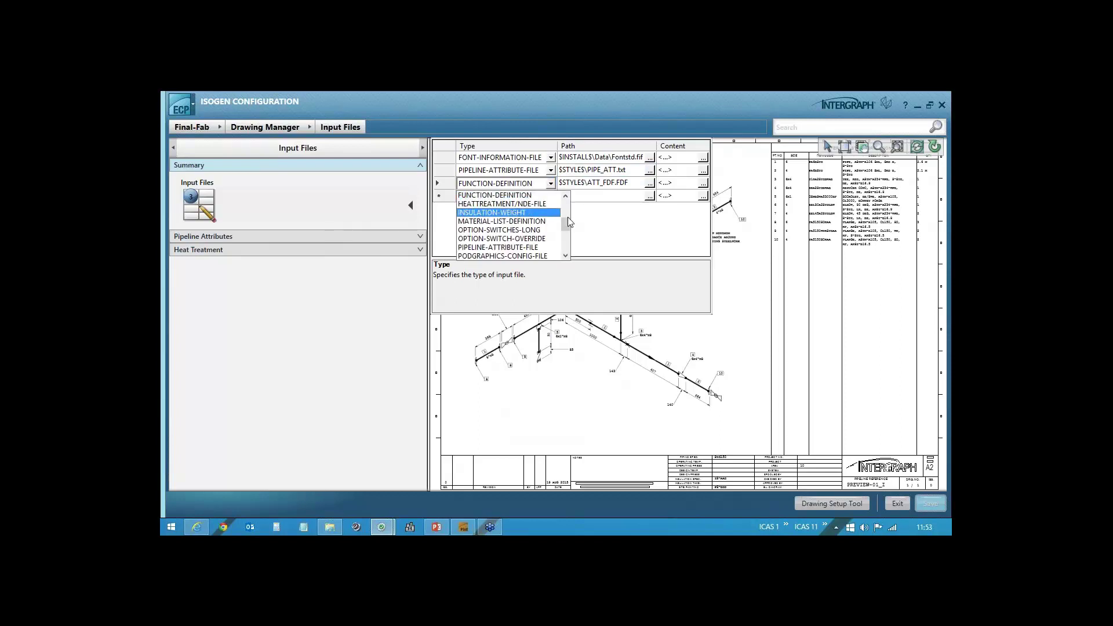
drag(565, 227, 509, 195)
click(509, 196)
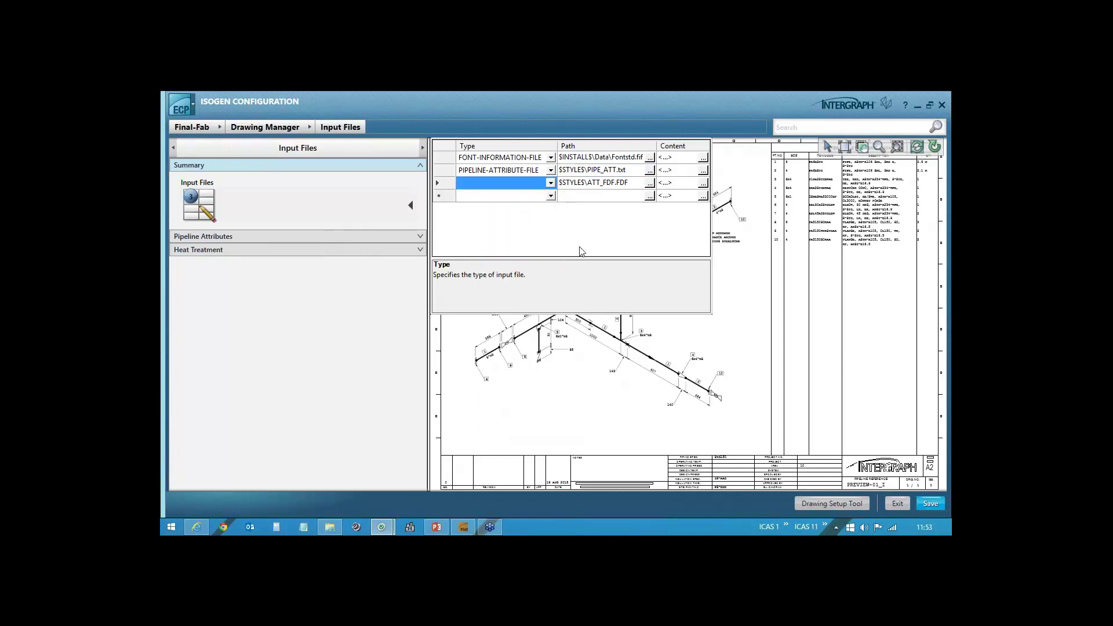
click(551, 183)
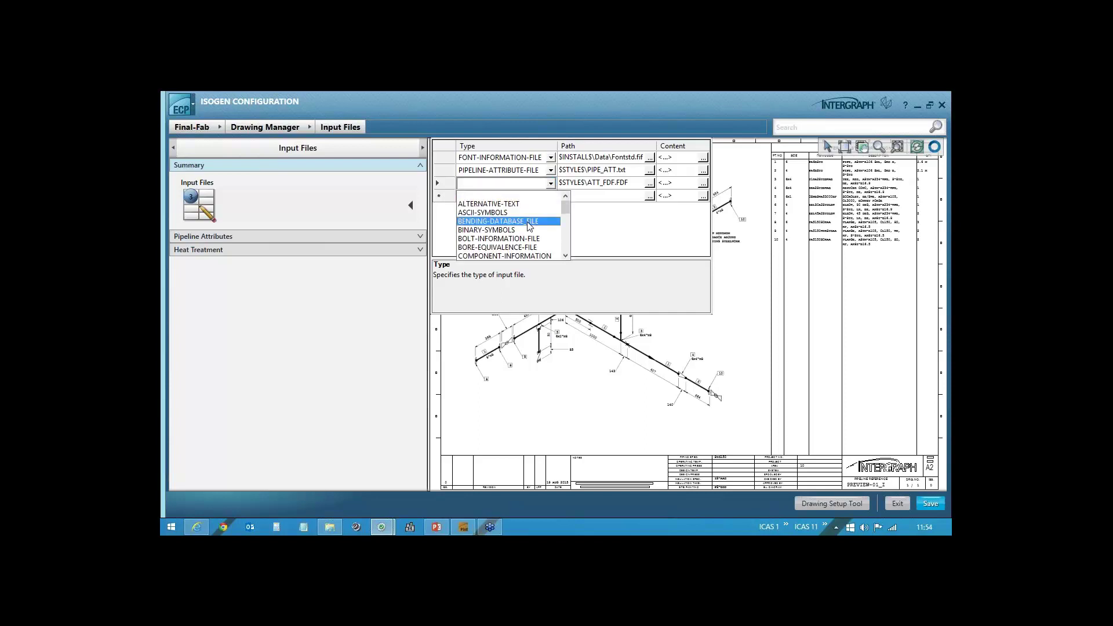
scroll(528, 225, down, 3)
click(528, 224)
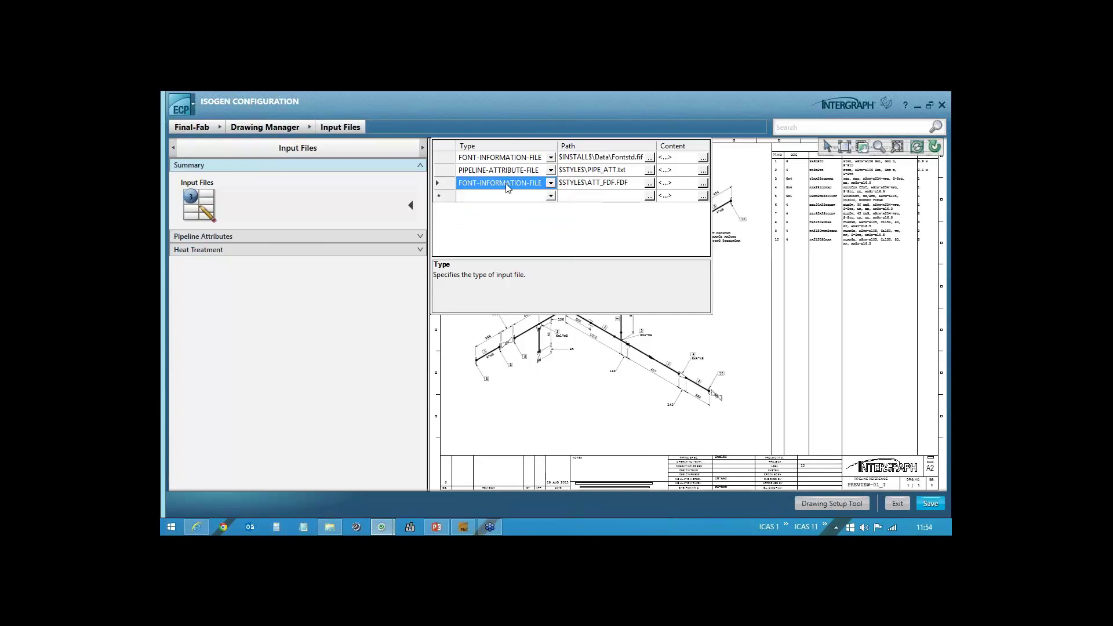
- Set the third input file's type to FUNCTION-DEFINITION and assign ATT_FDF.FDF from the Final-Fab folder as its path
click(551, 184)
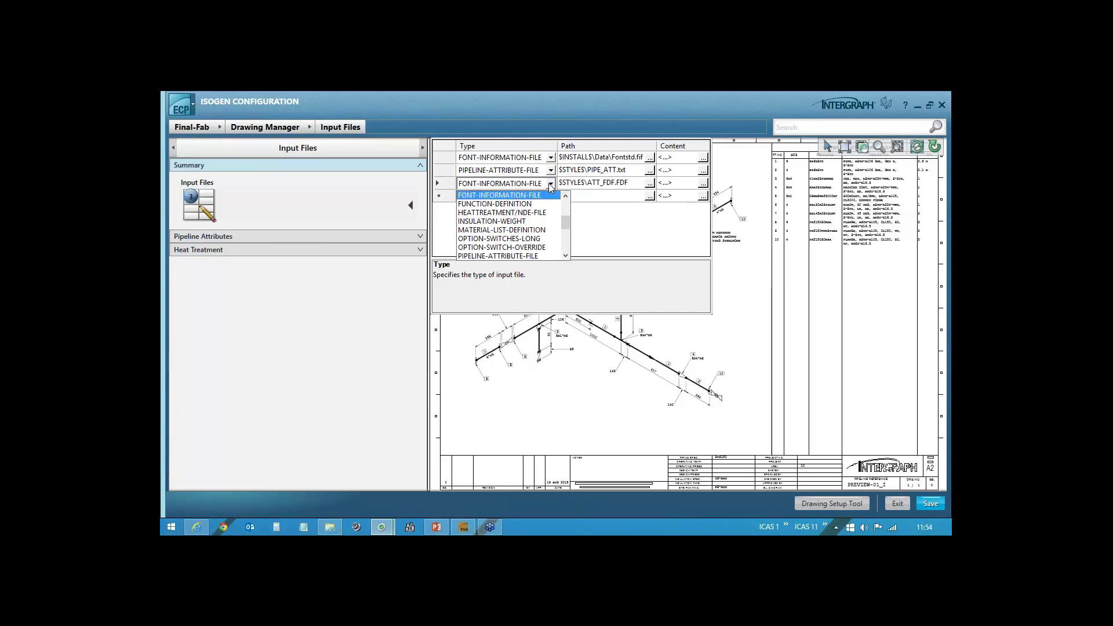
click(514, 204)
click(638, 183)
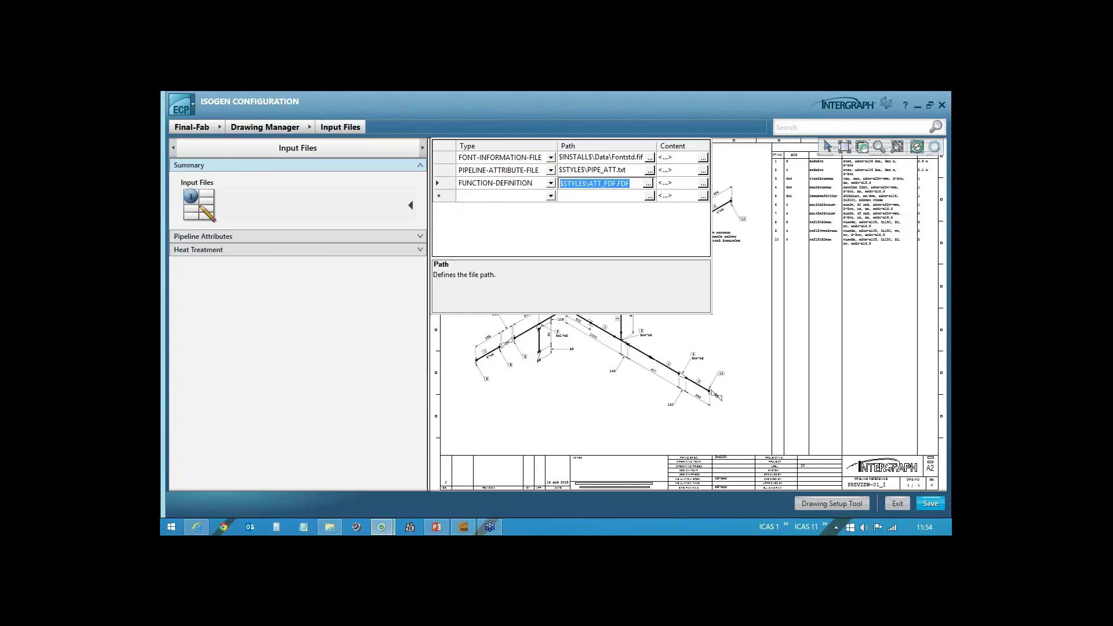
click(647, 183)
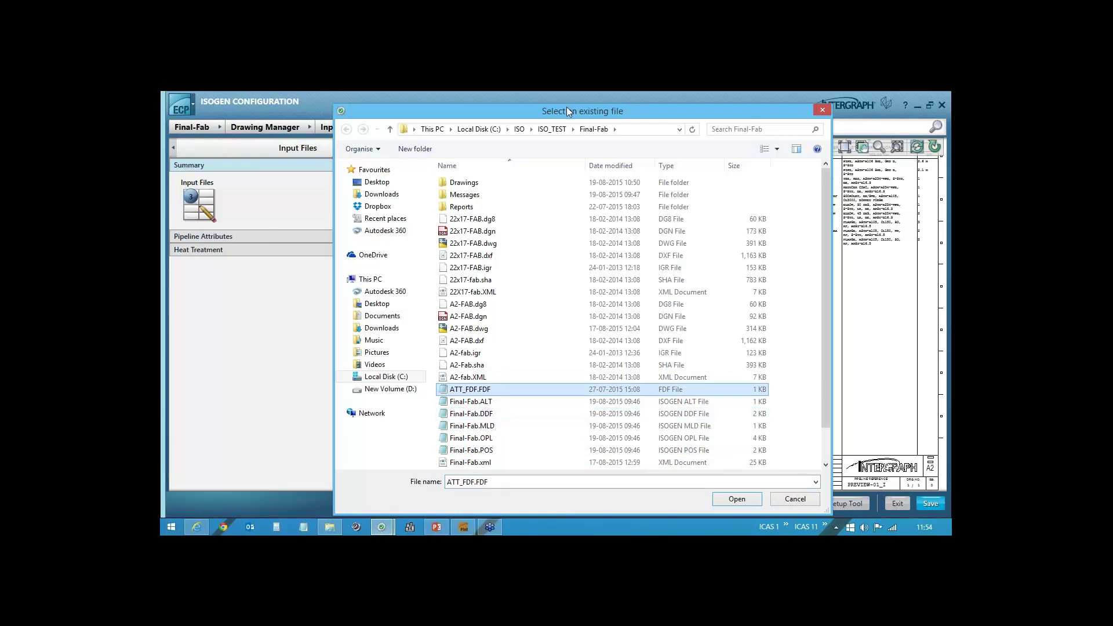
drag(566, 107, 484, 211)
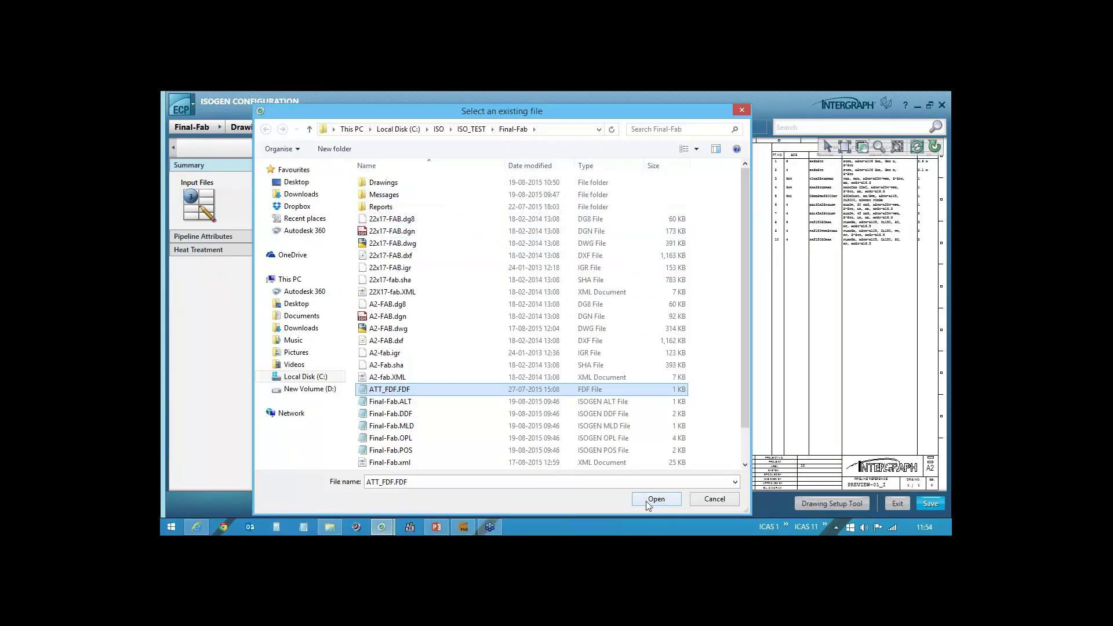
click(656, 499)
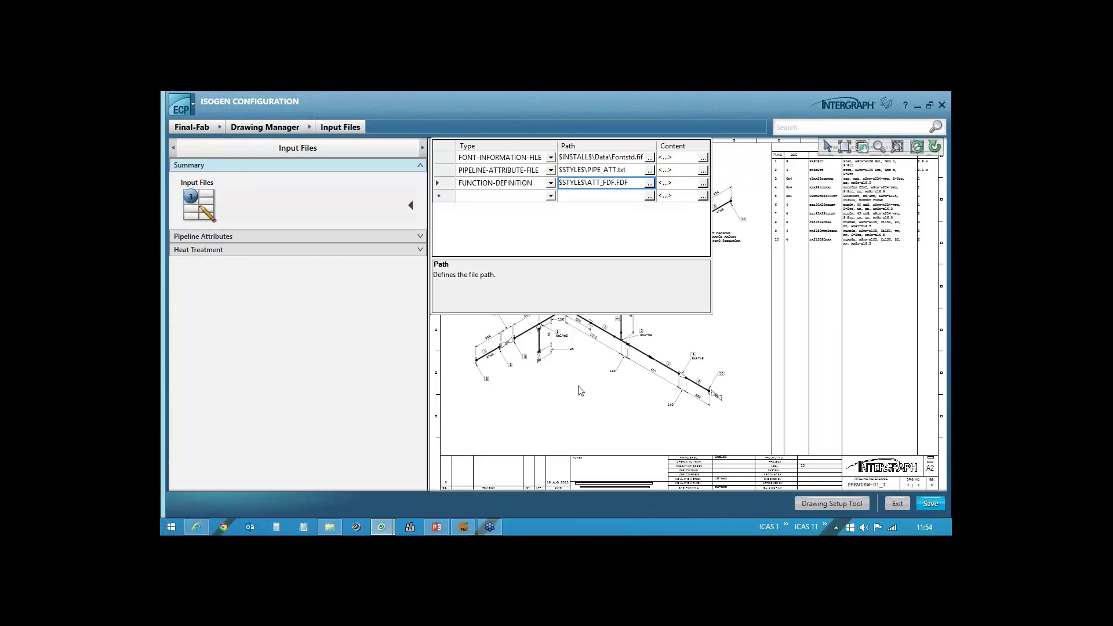
- Close the input files table and show the file path in the Pipeline Attributes settings
click(410, 206)
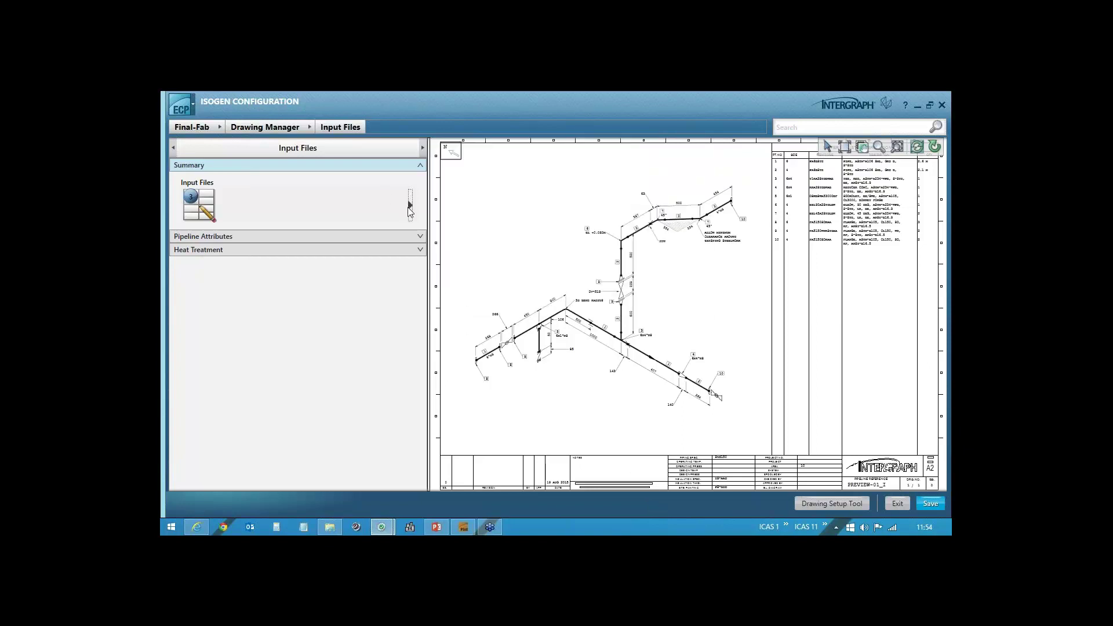
click(359, 237)
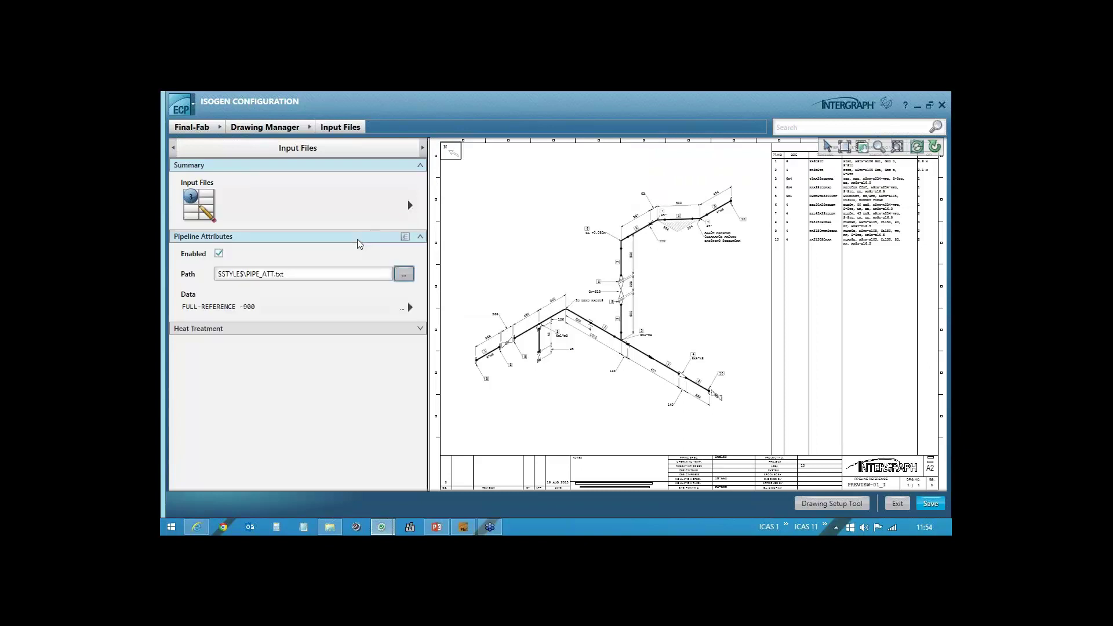
click(295, 275)
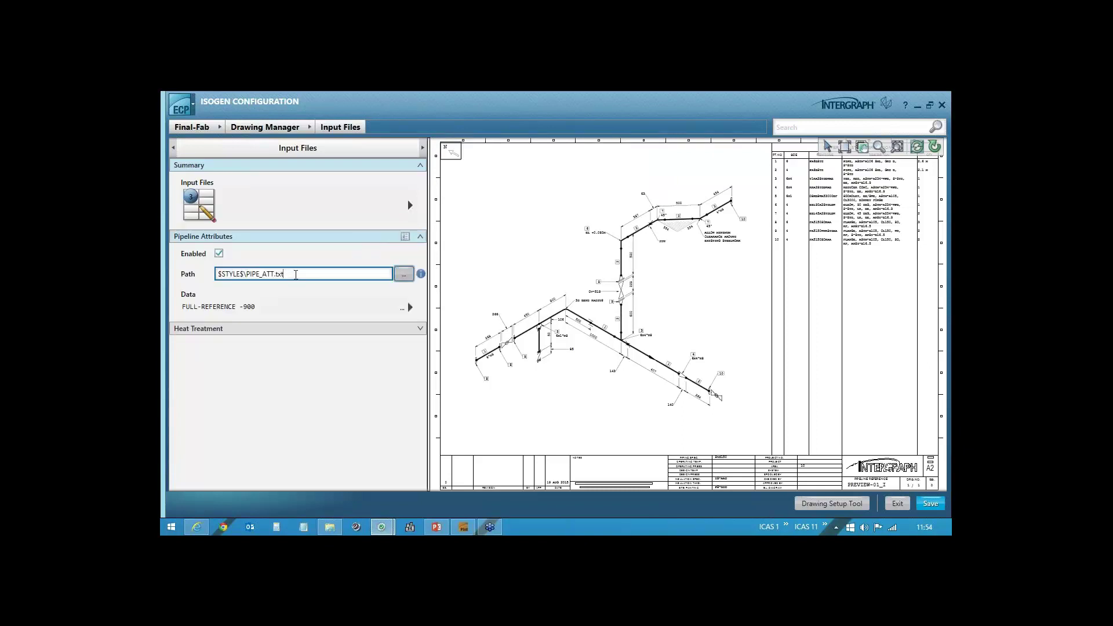
- Toggle the Pipeline Attributes setting off and on again, and browse its file location without selecting another file
click(219, 255)
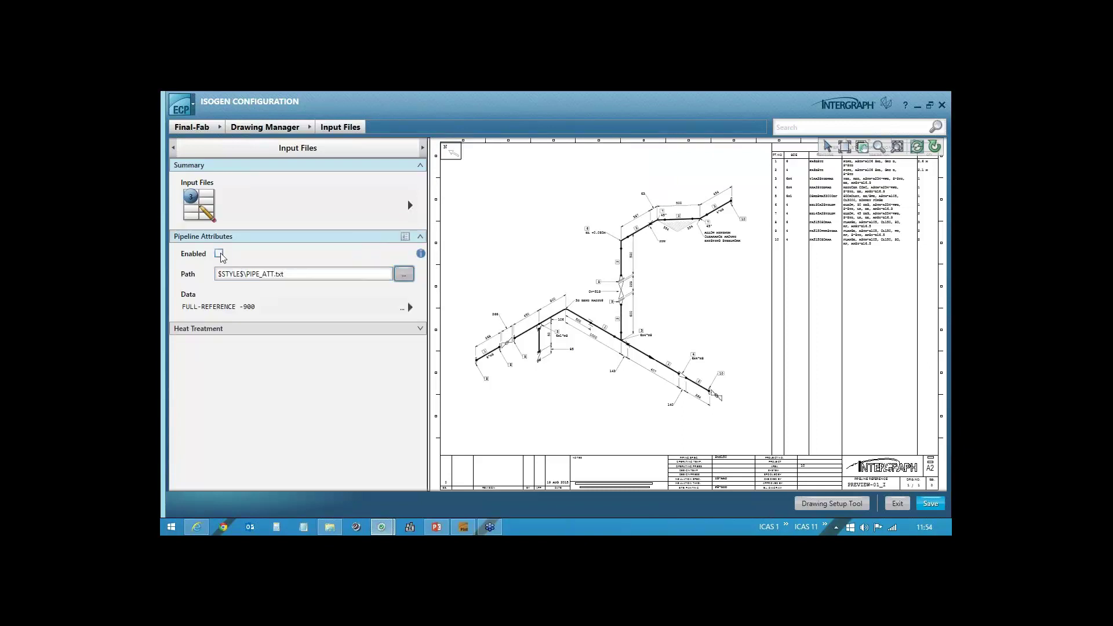
click(219, 254)
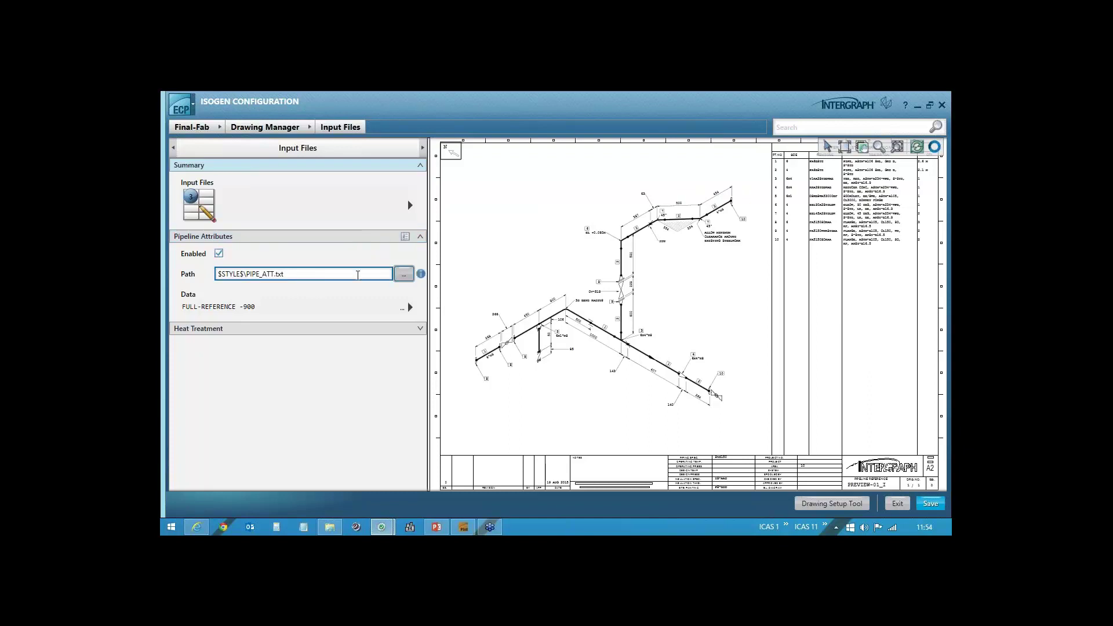
click(404, 274)
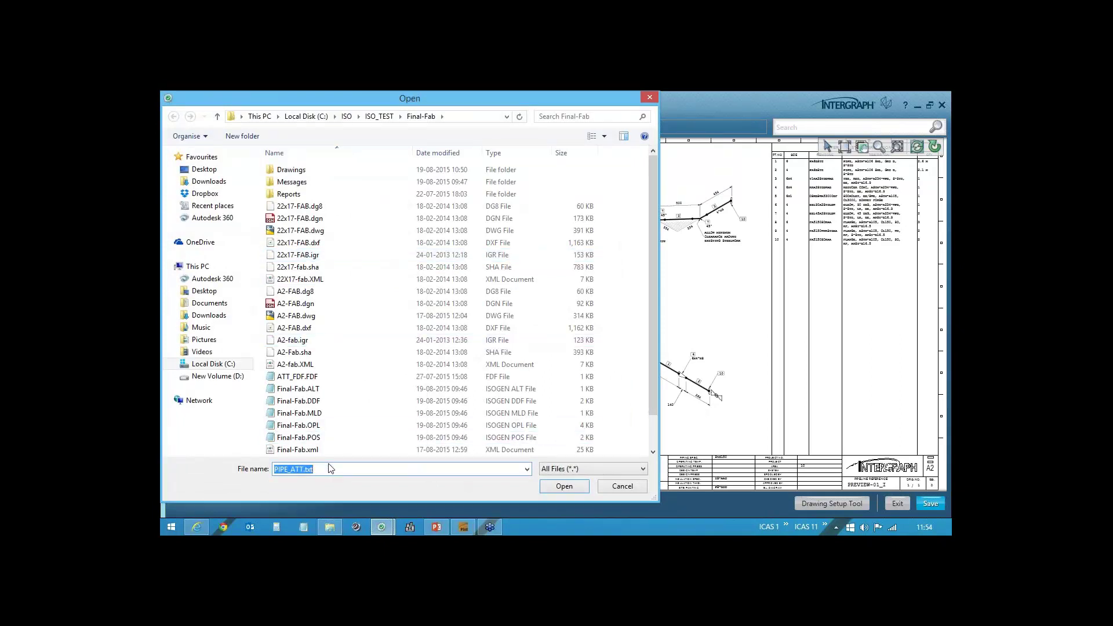
click(631, 488)
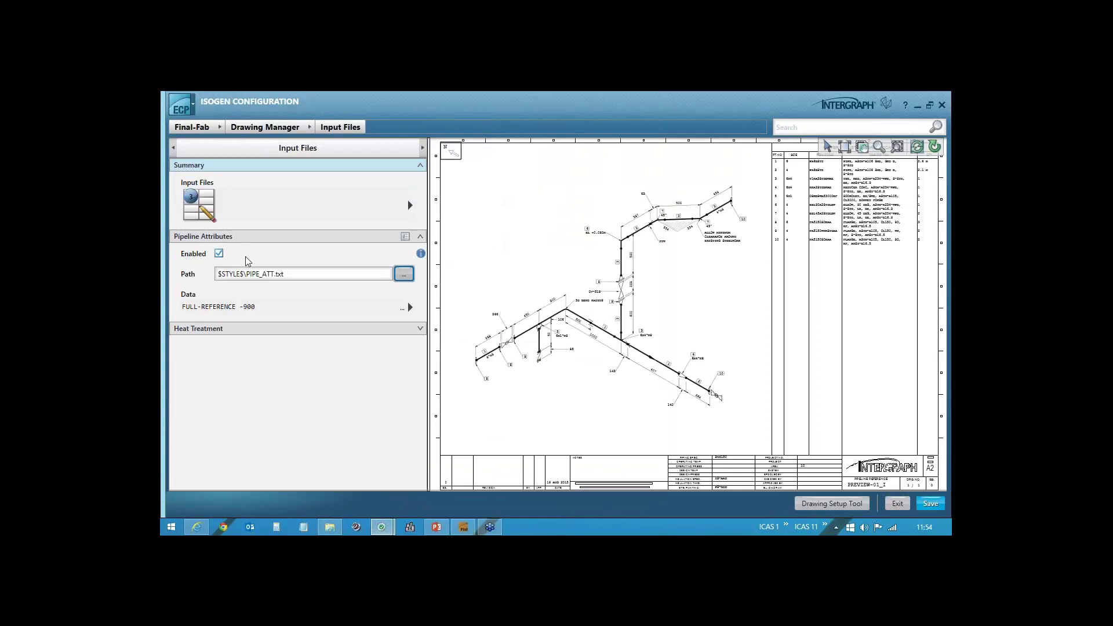
- Expand the Pipeline Attributes data and re-enter it as FULL-REFERENCE -900
click(409, 308)
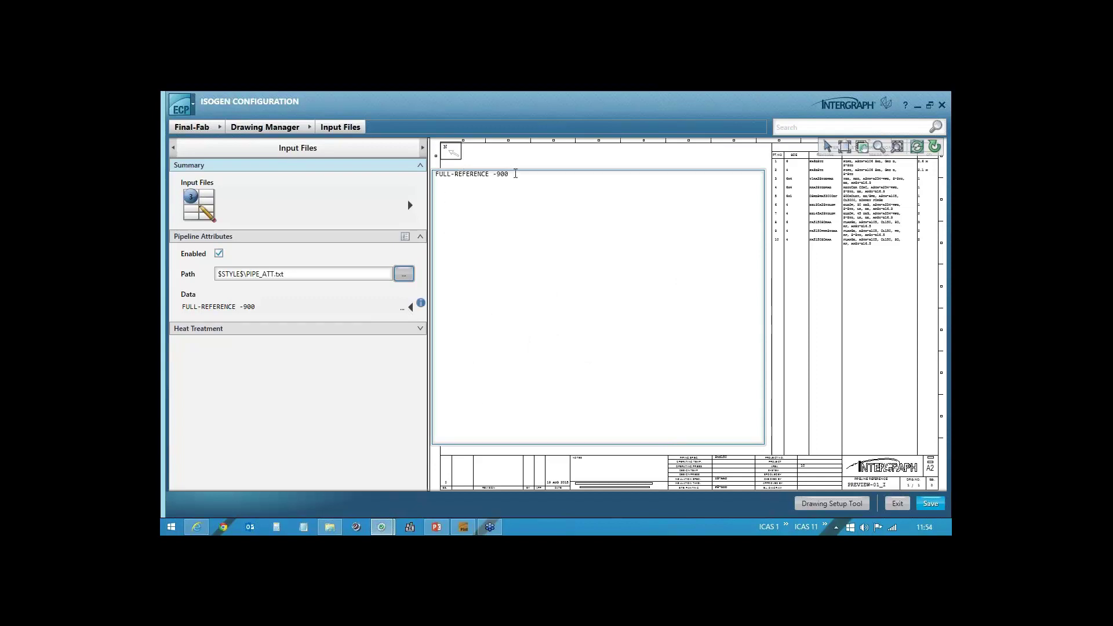
click(519, 175)
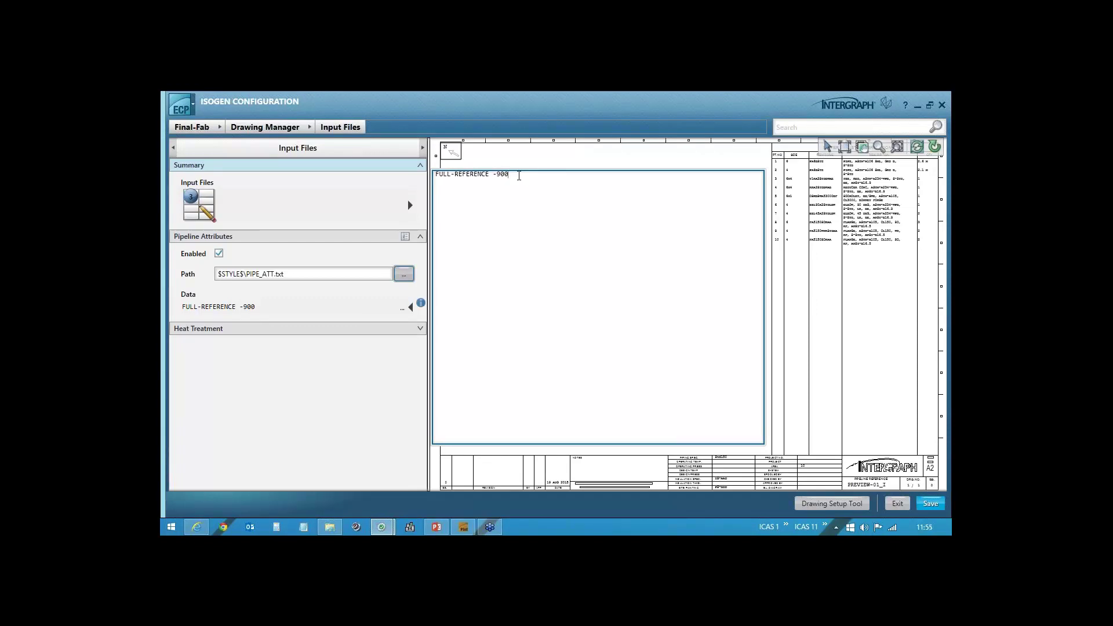
click(495, 175)
drag(519, 177, 431, 177)
key(Delete)
text(FULL-REFERENCE -900)
click(410, 309)
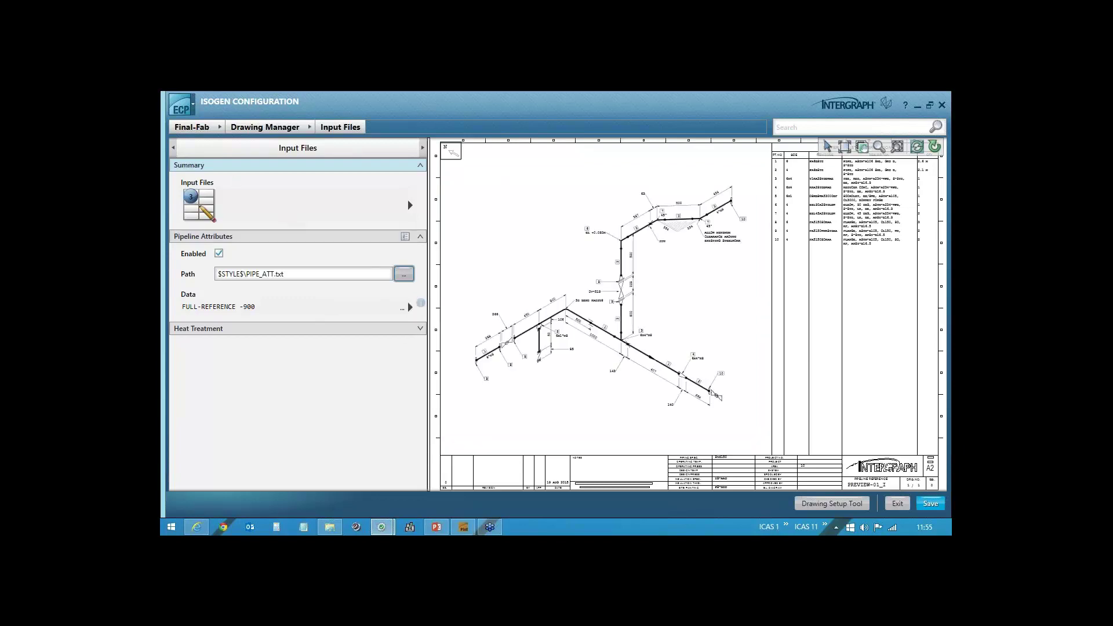
- Save the input file settings and exit the style's ISOGEN configuration
click(419, 167)
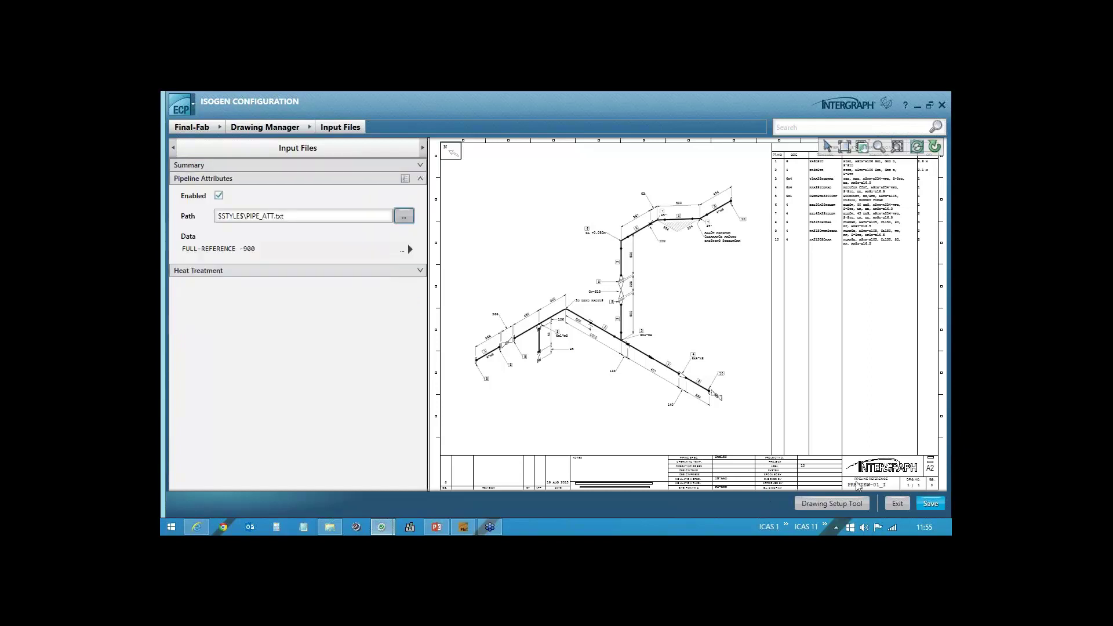
click(931, 503)
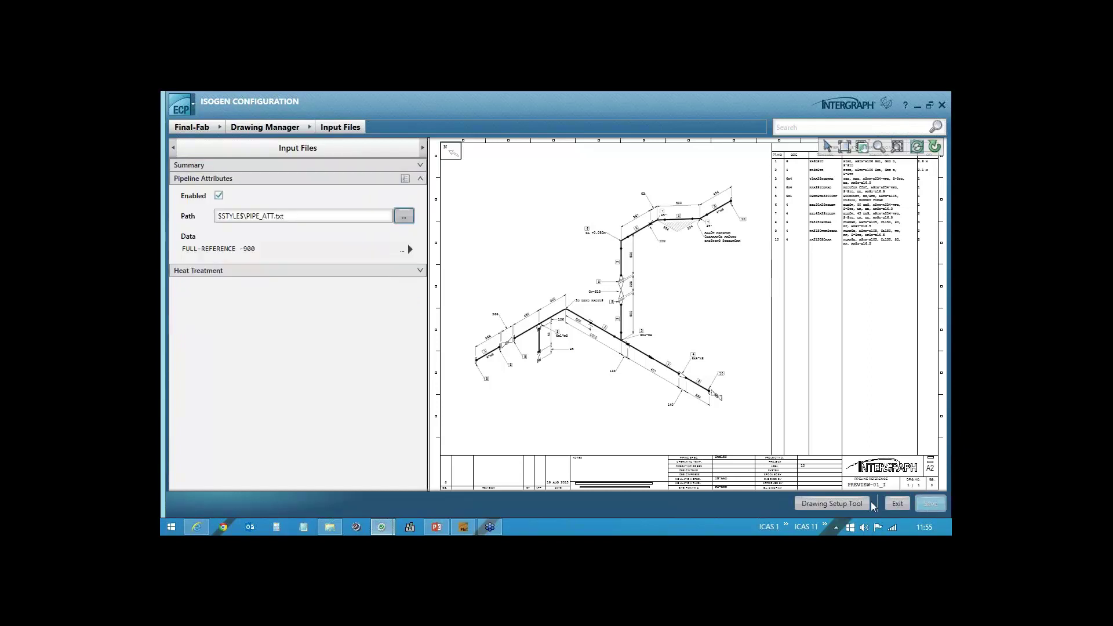
click(896, 504)
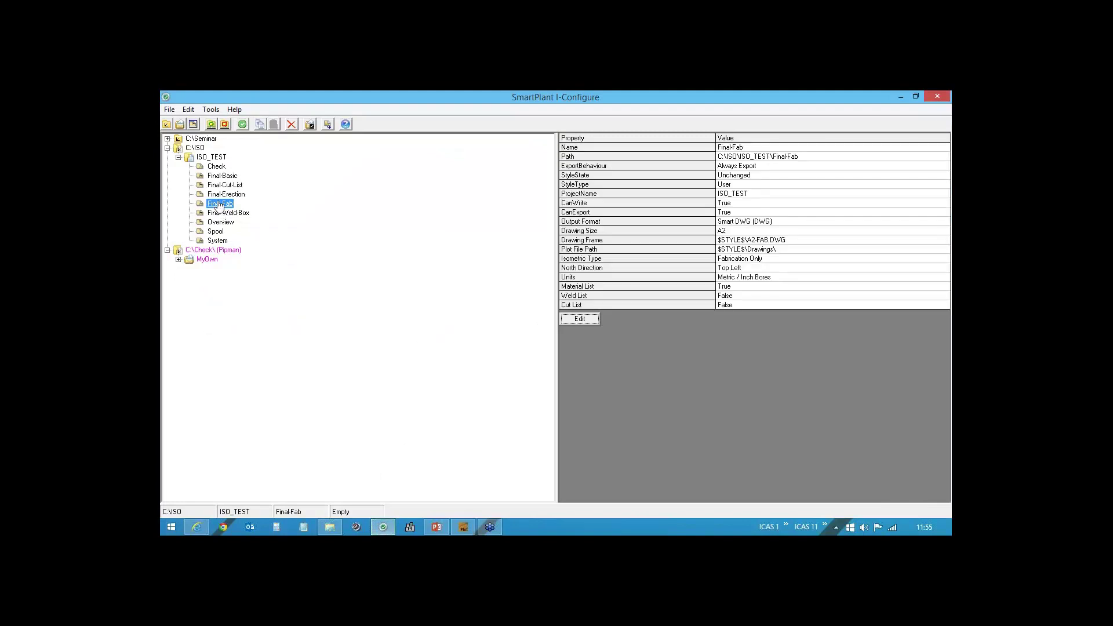
- Export the Final-Fab style and dismiss the export message
click(169, 109)
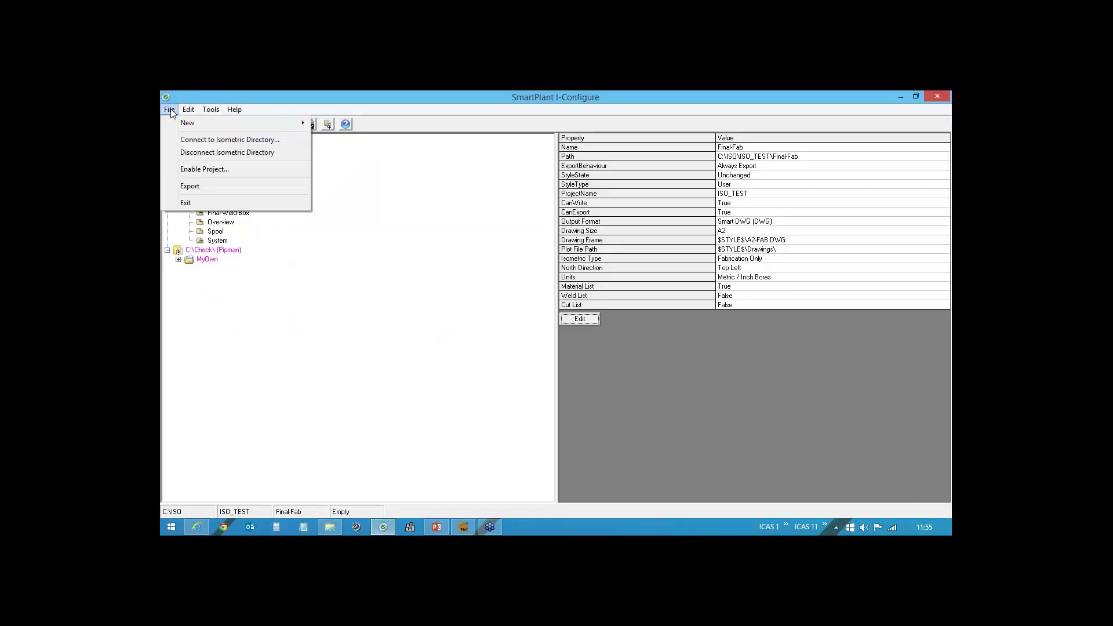
click(196, 192)
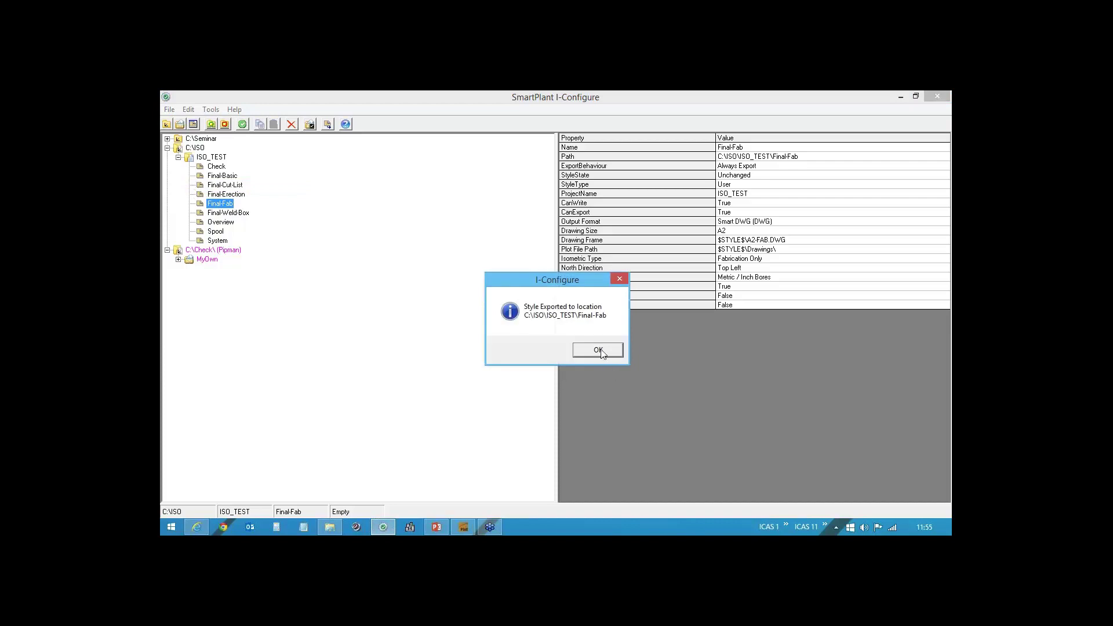
click(599, 350)
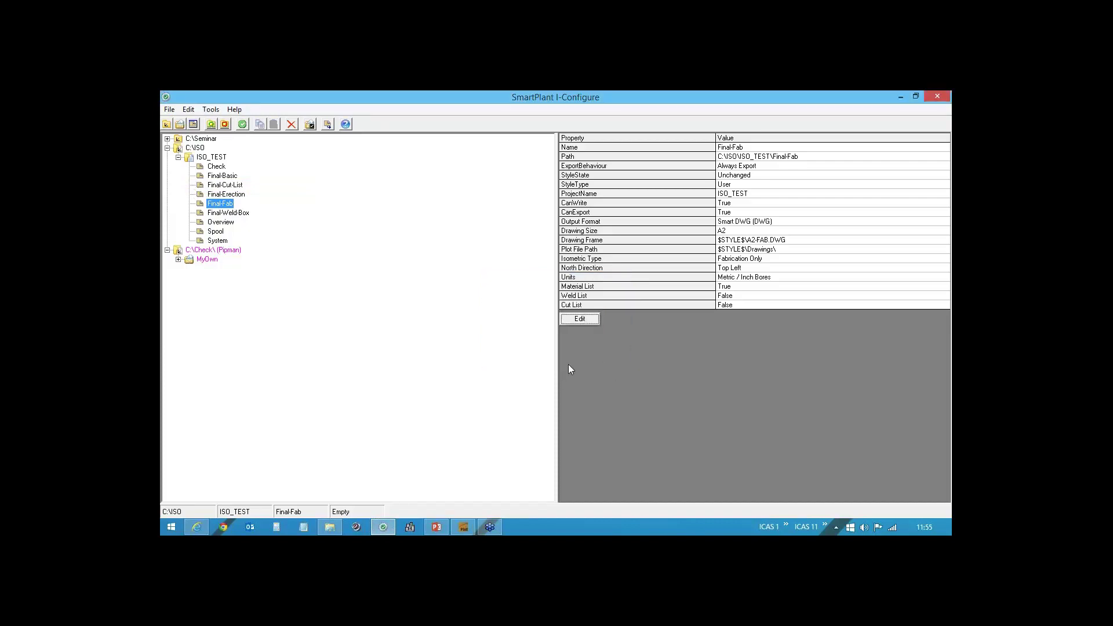
- Switch to the Plant.dwg model in AutoCAD and start ISOGEN output with the Final-Fab style of project ISO_TEST
click(899, 97)
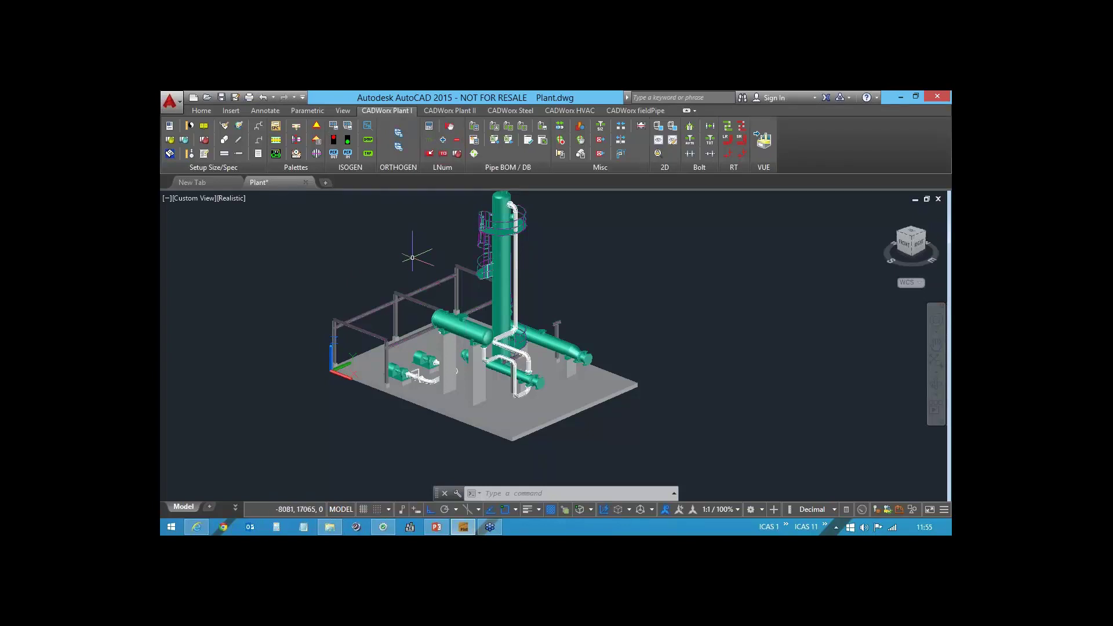
click(334, 126)
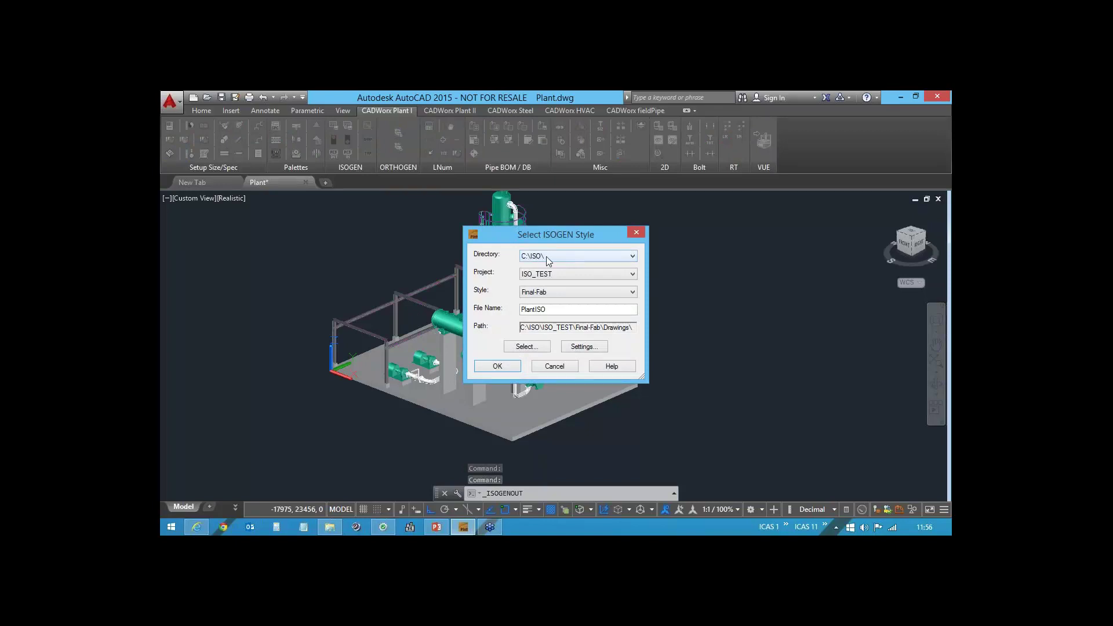
click(547, 293)
click(538, 333)
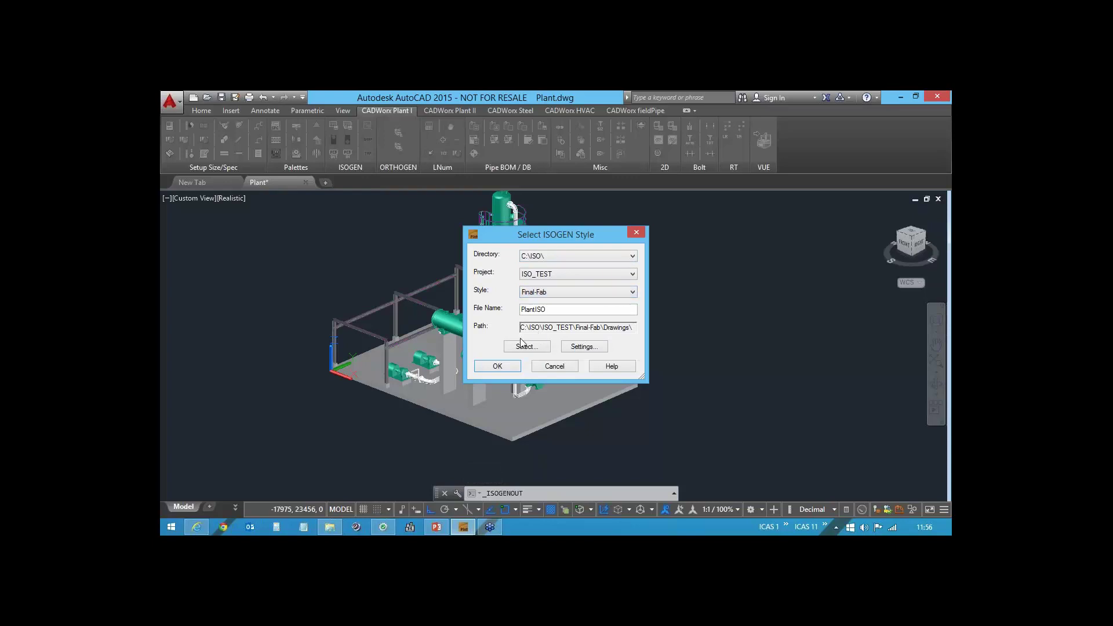
click(493, 368)
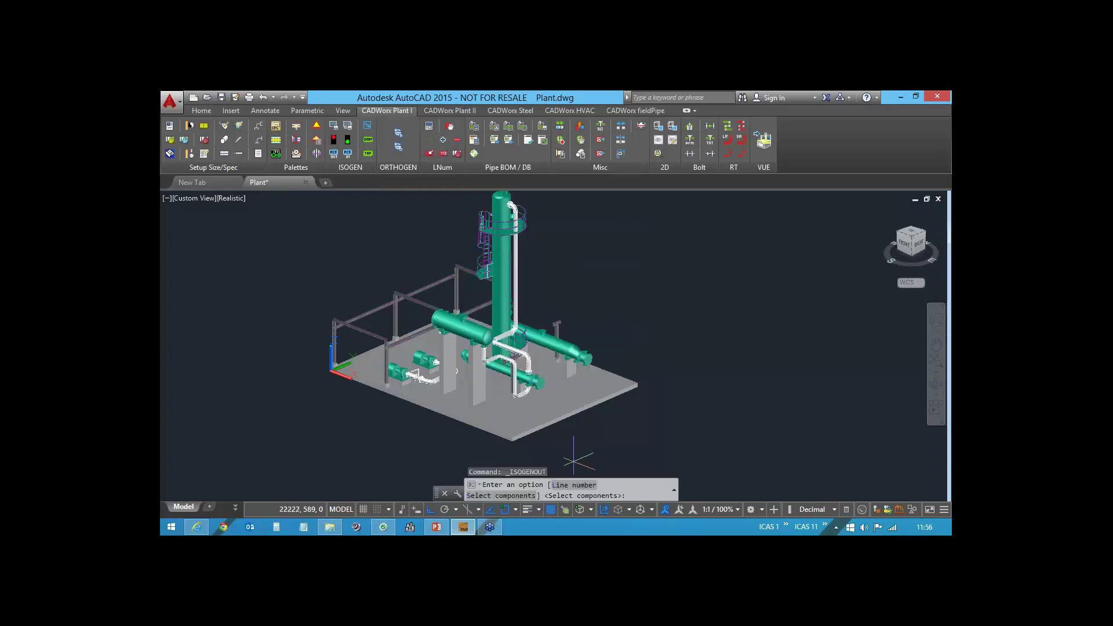
- Generate the isometric from the line number list for 200-300_MM-01 and 250-300_MM-01, and open the resulting plot file
click(566, 490)
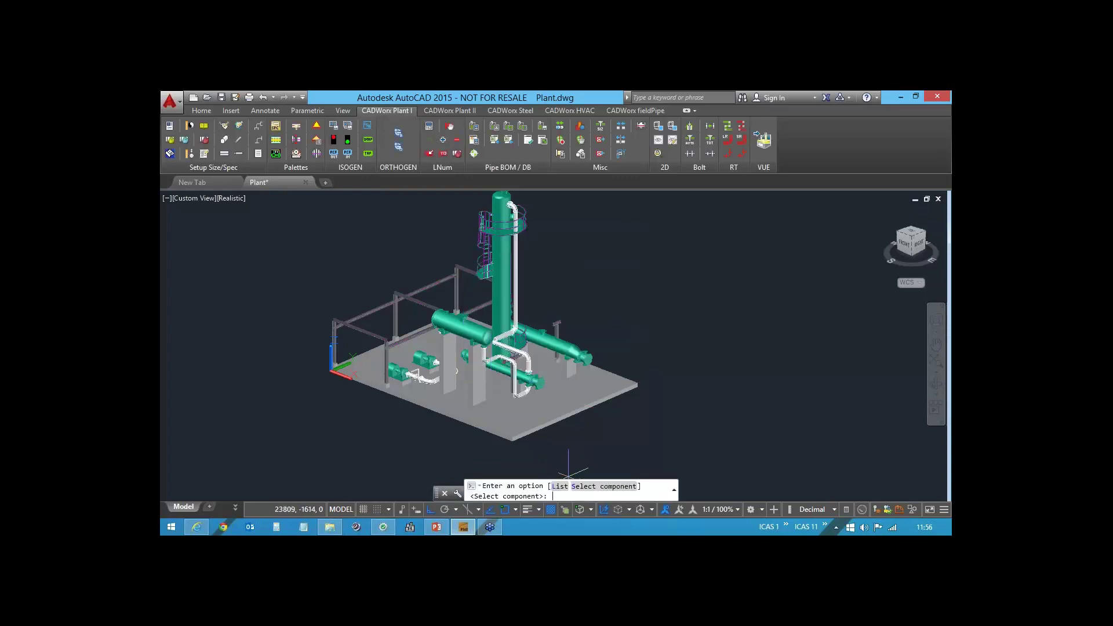
click(561, 490)
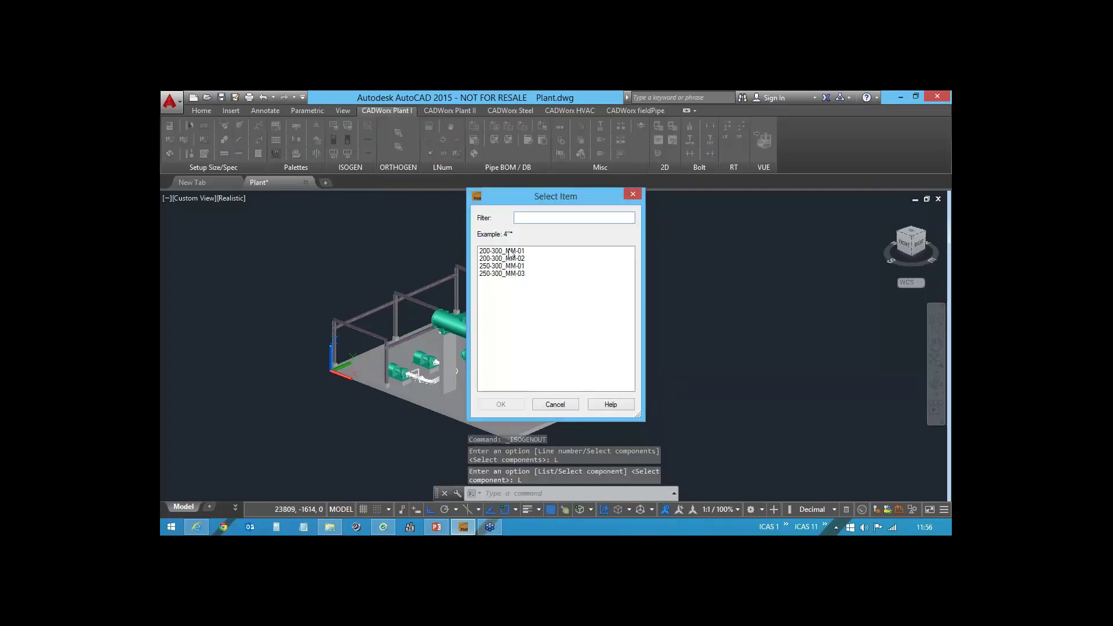
click(512, 252)
ctrl+click(512, 266)
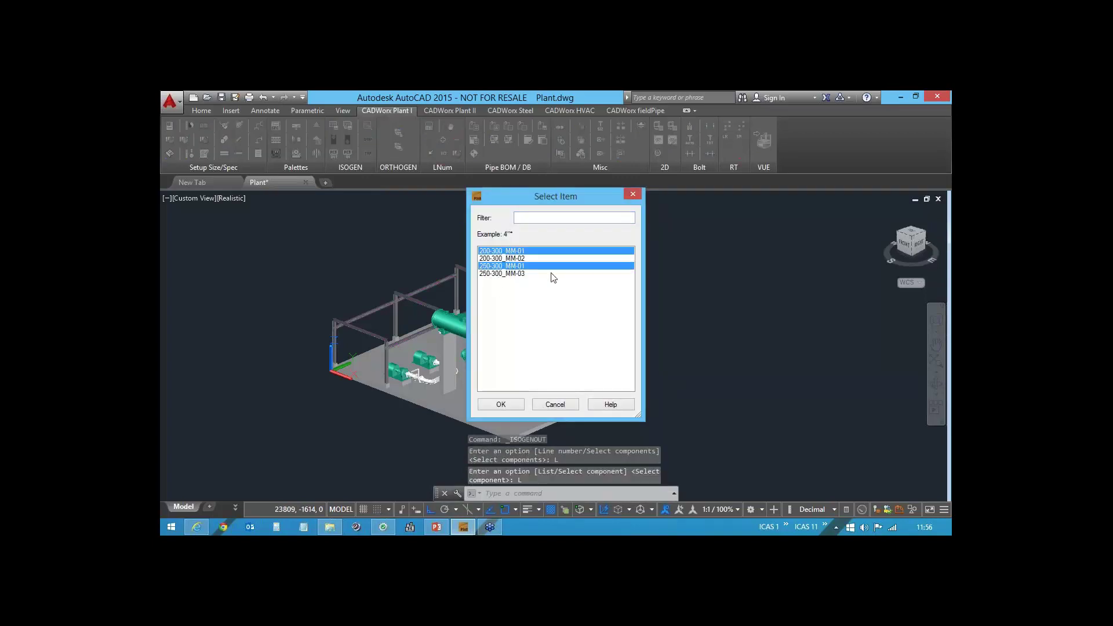
click(501, 405)
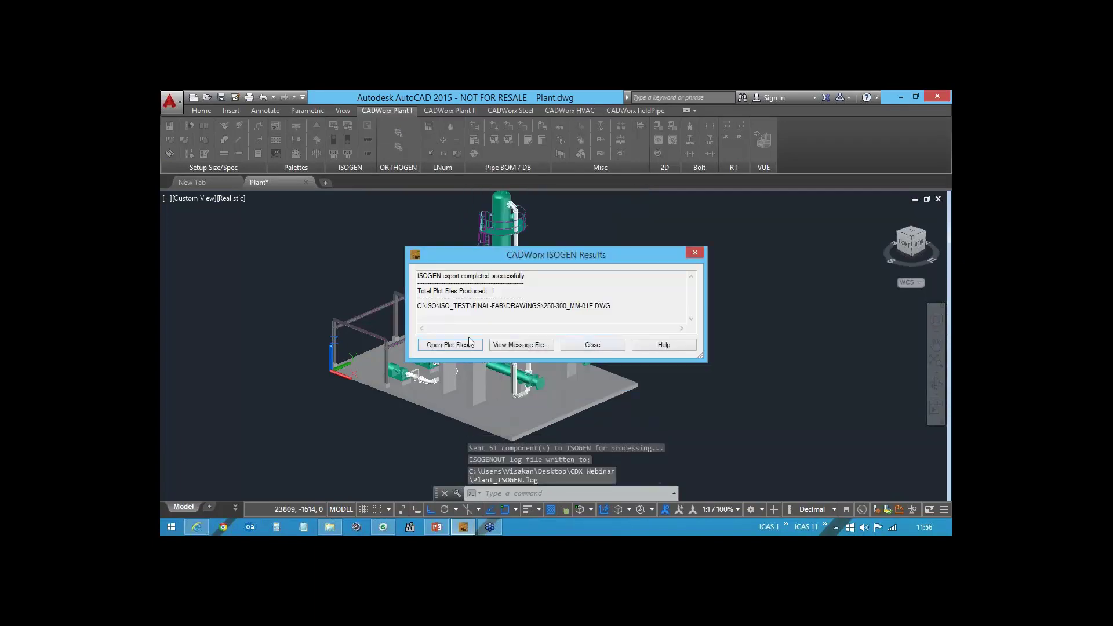
click(448, 348)
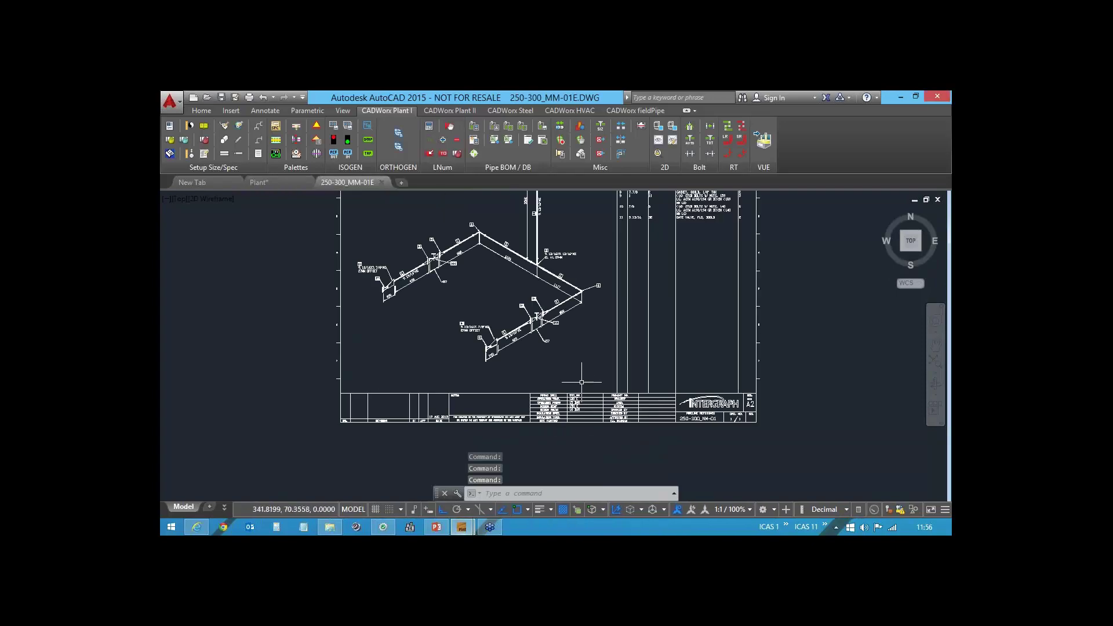
- Examine the process data in the isometric's title block, then the pipe routing and the fabrication material list
scroll(589, 400, up, 4)
scroll(584, 393, up, 4)
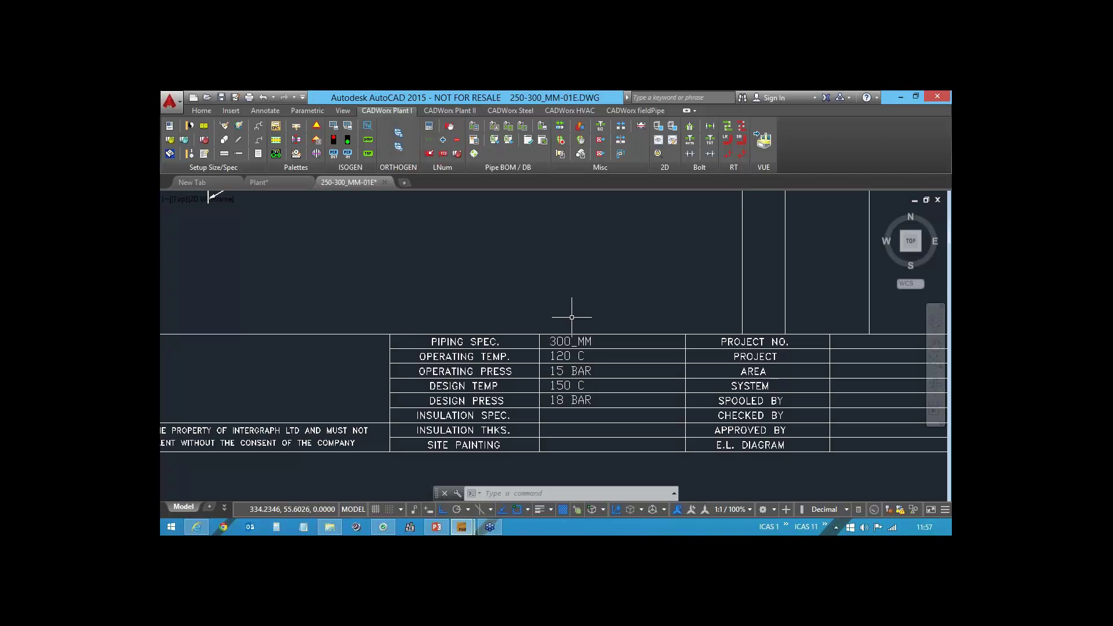
scroll(572, 317, down, 5)
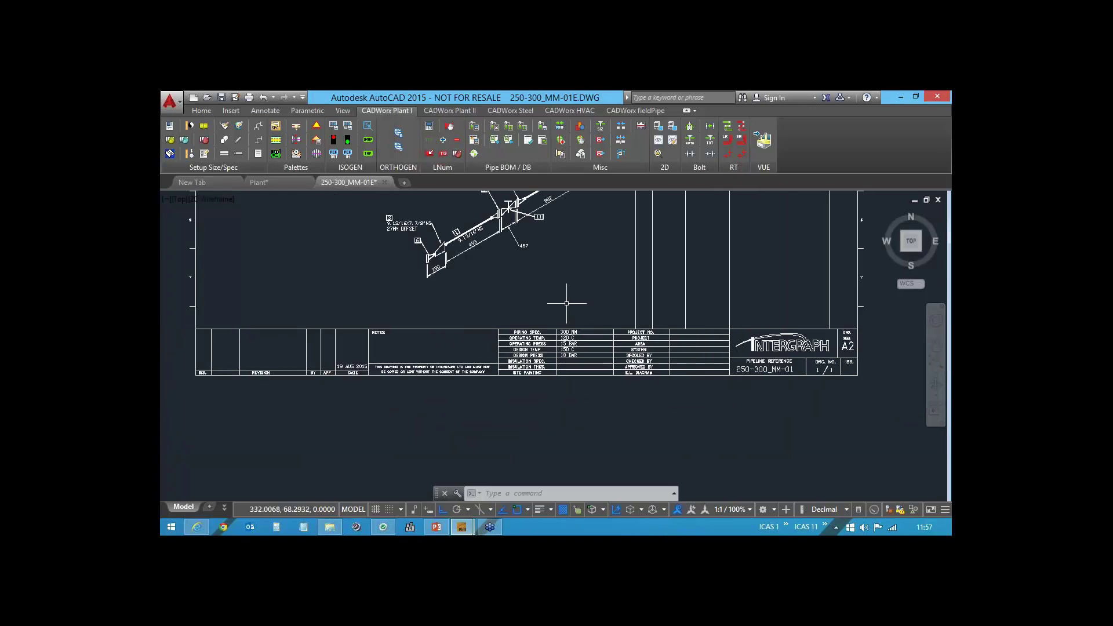
middle_drag(566, 293, 501, 444)
scroll(497, 325, down, 2)
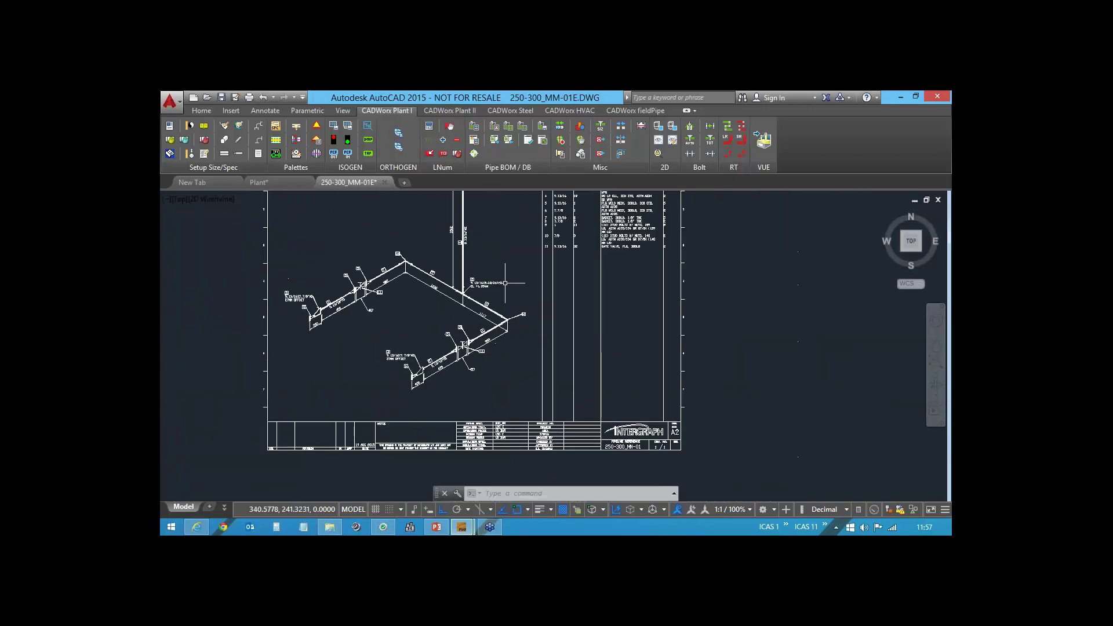
middle_drag(502, 278, 480, 335)
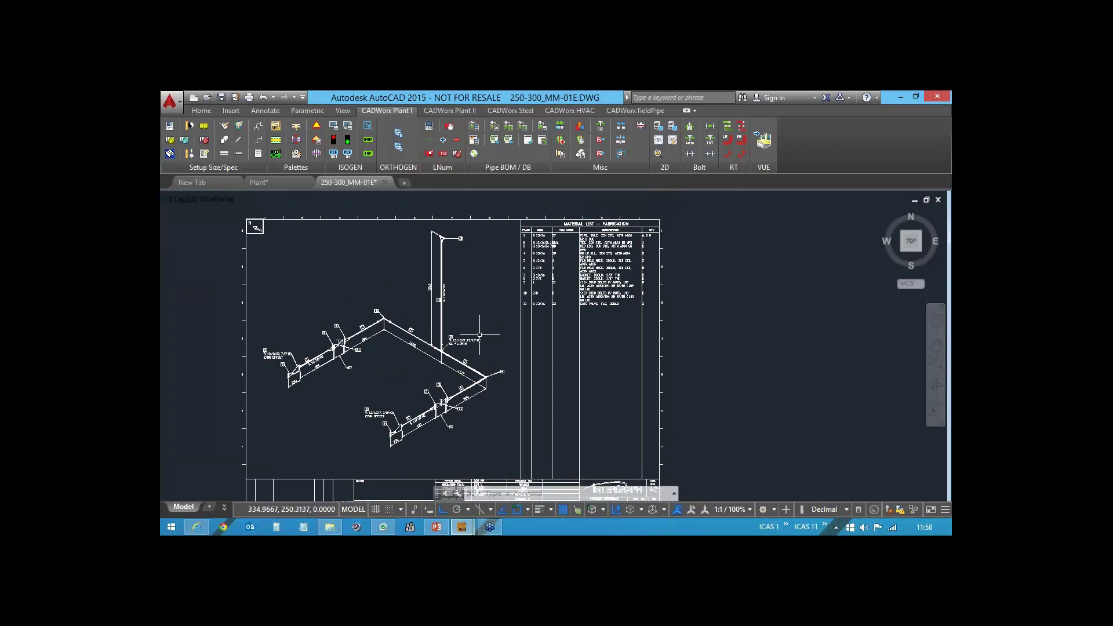
scroll(564, 260, up, 2)
scroll(564, 260, down, 2)
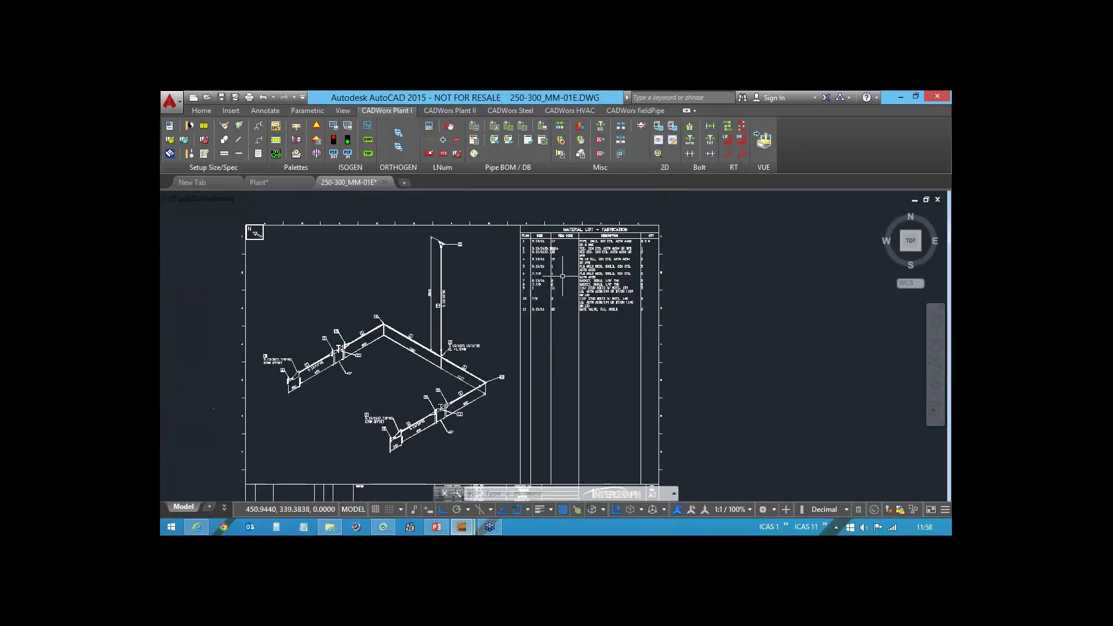
middle_drag(514, 389, 541, 359)
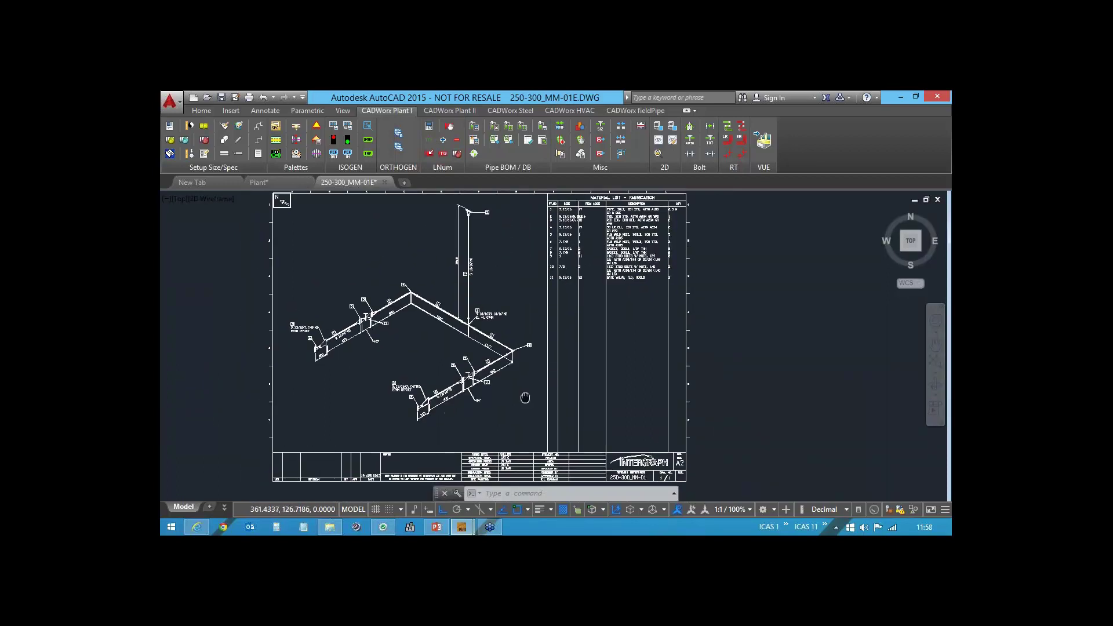
middle_drag(524, 398, 529, 375)
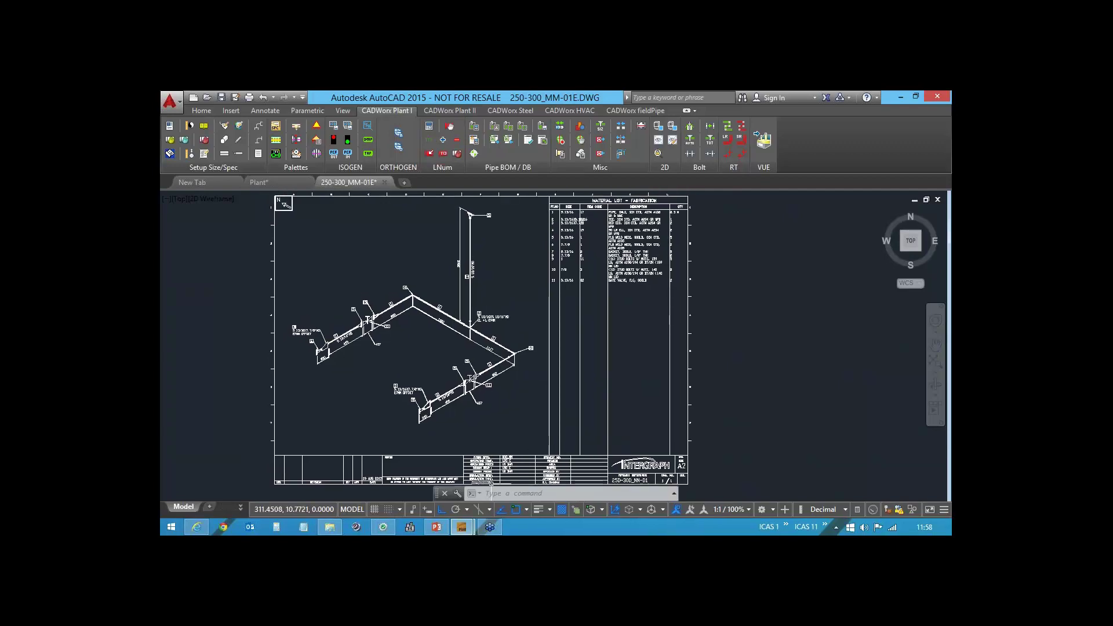
- Switch to the PowerPoint presentation's Summary slide
key(alt+Tab)
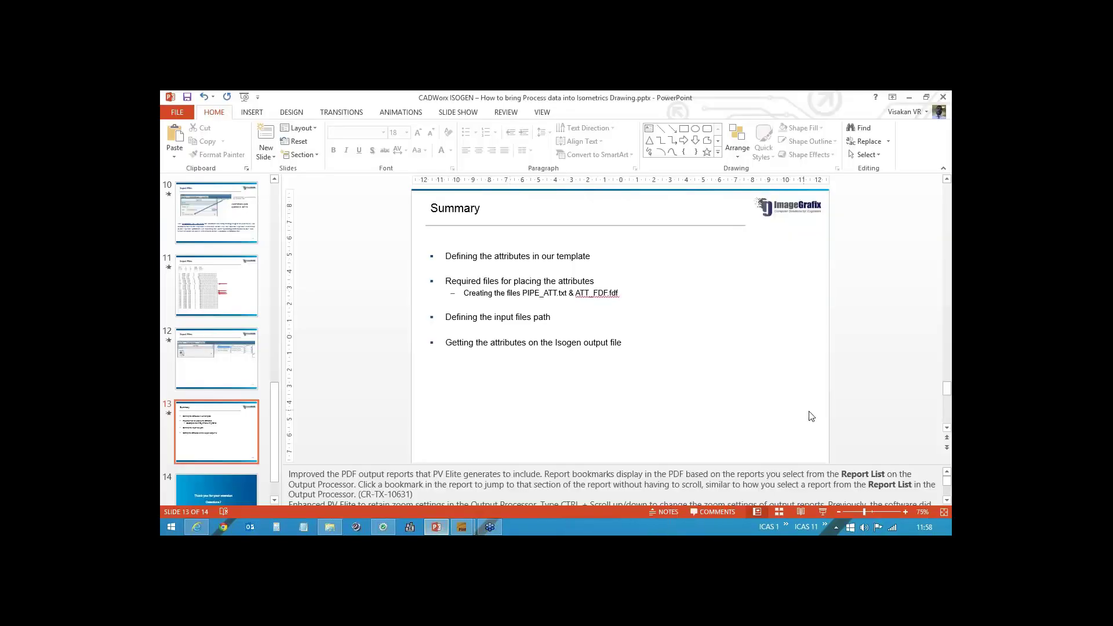